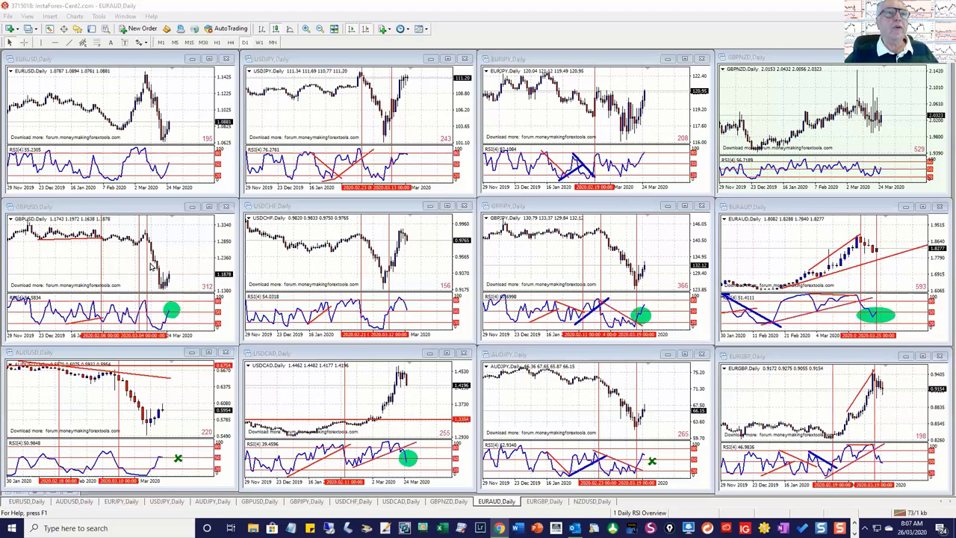
Draw a green ellipse on the EURUSD daily price chart and position it over the latest candles
{"action": "left_click", "coordinate": [48, 18]}
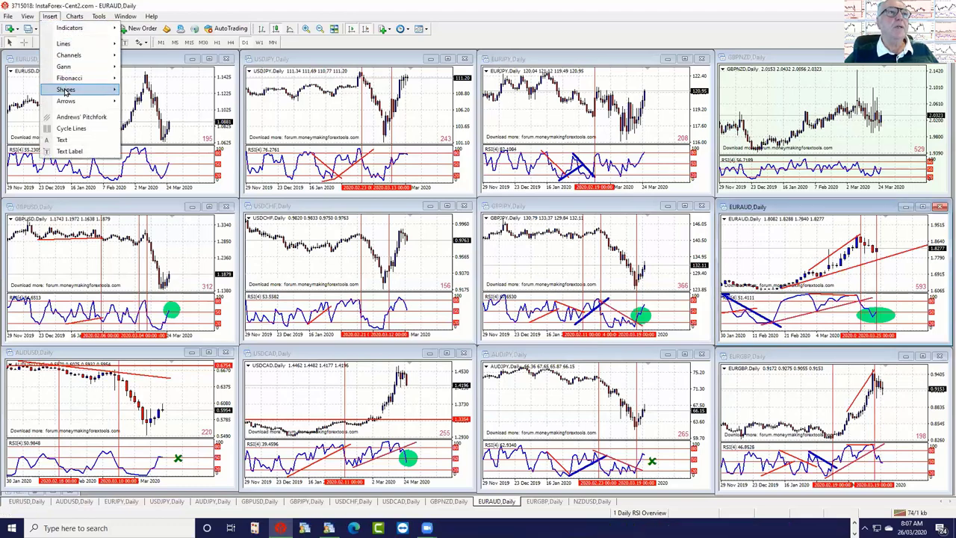
{"action": "mouse_move", "coordinate": [67, 89]}
{"action": "left_click", "coordinate": [142, 112]}
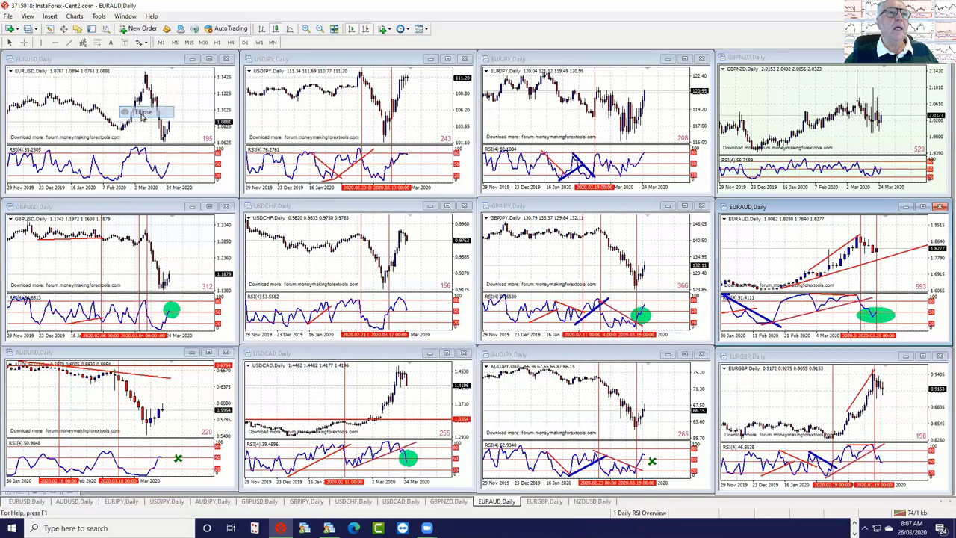
{"action": "left_click", "coordinate": [177, 121]}
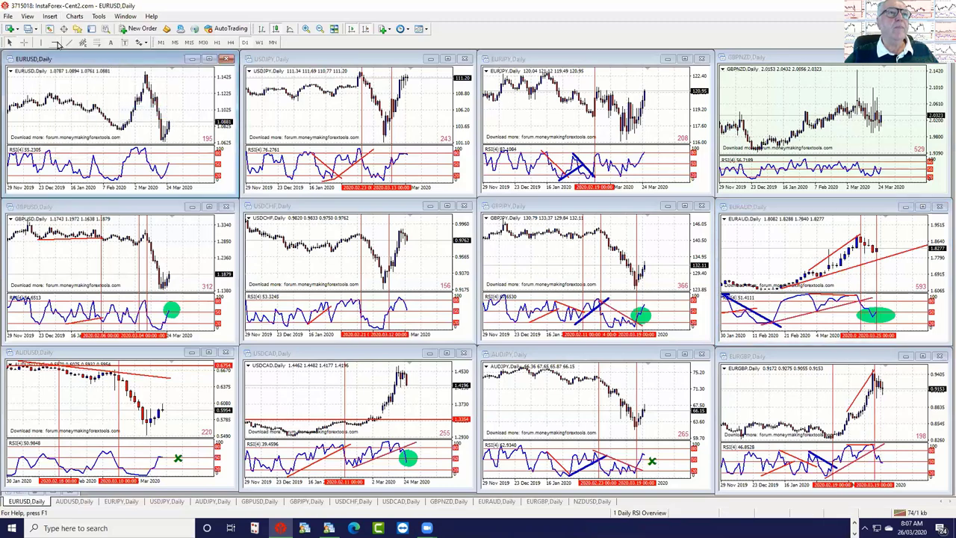
{"action": "left_click", "coordinate": [50, 16]}
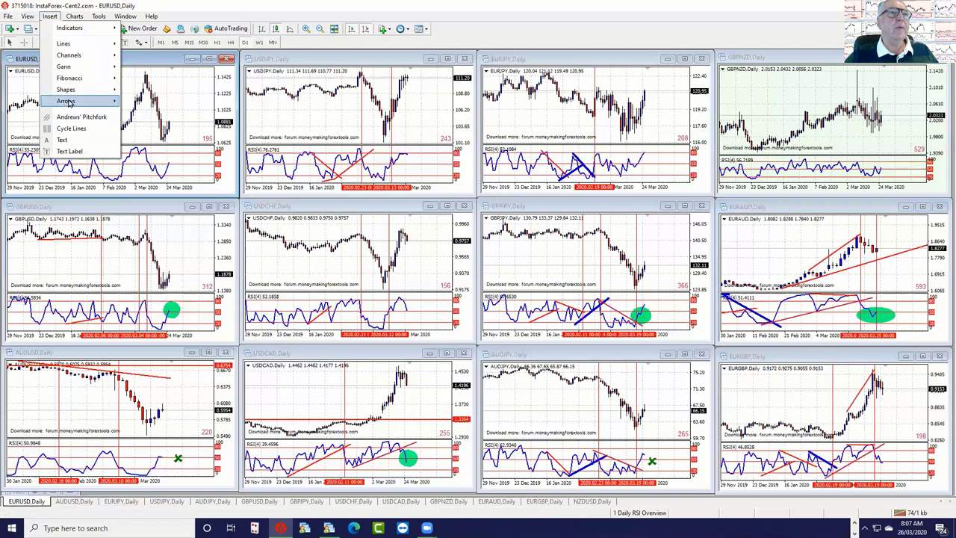
{"action": "mouse_move", "coordinate": [89, 89]}
{"action": "left_click", "coordinate": [144, 100]}
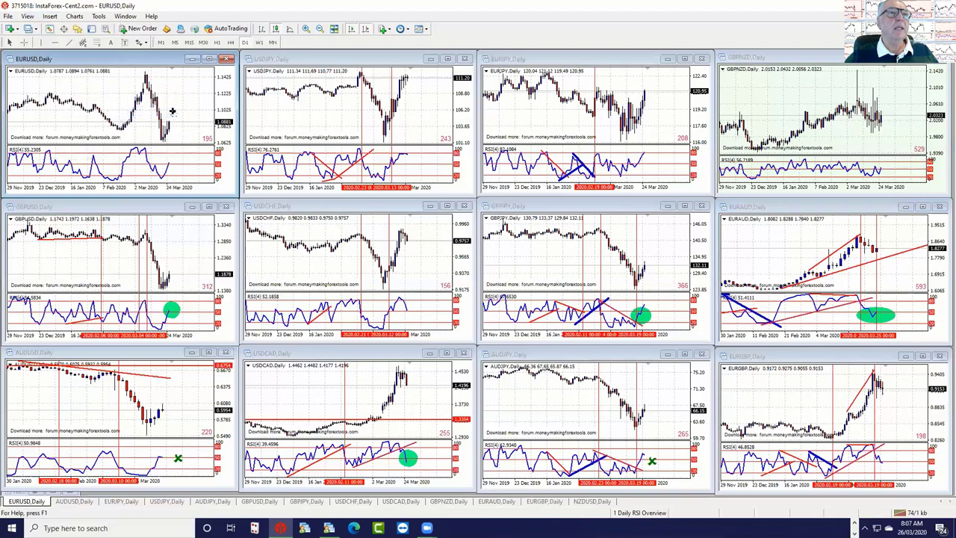
{"action": "left_click_drag", "start_coordinate": [163, 117], "coordinate": [183, 120]}
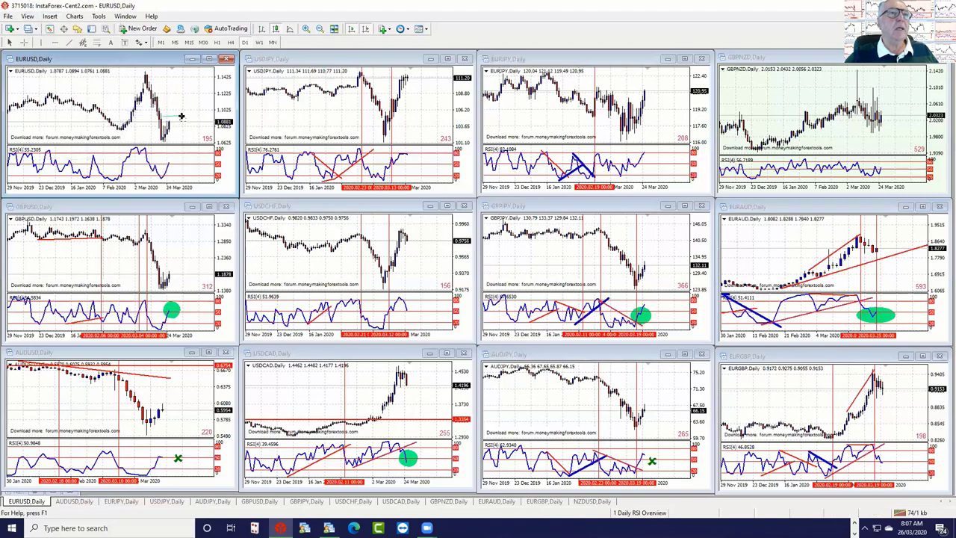
{"action": "left_click", "coordinate": [172, 121]}
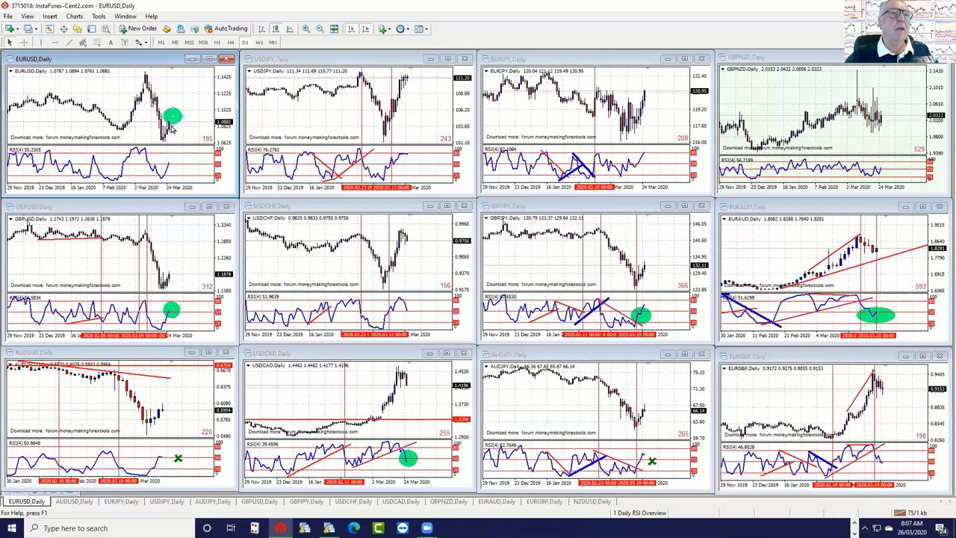
{"action": "scroll", "coordinate": [177, 131], "scroll_direction": "up", "scroll_amount": 3}
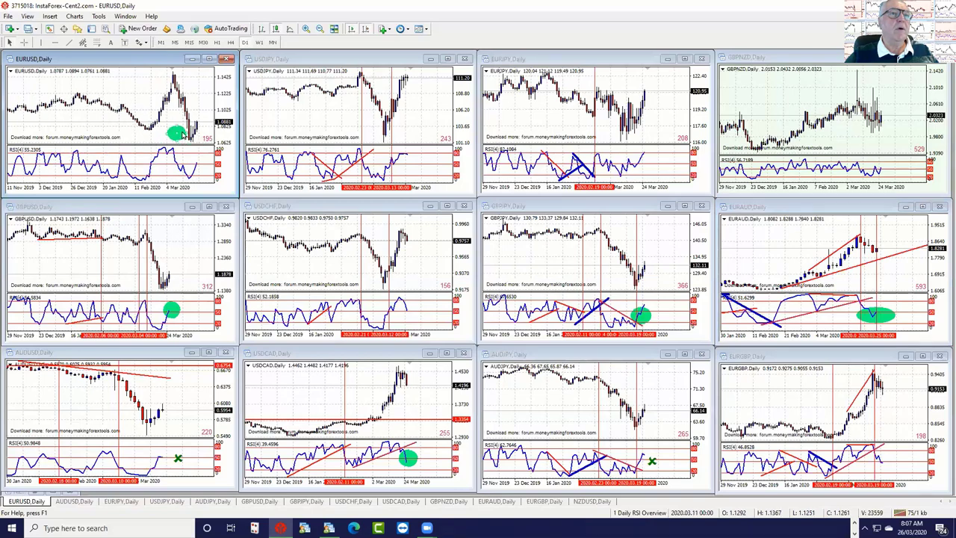
{"action": "left_click_drag", "start_coordinate": [183, 135], "coordinate": [201, 124]}
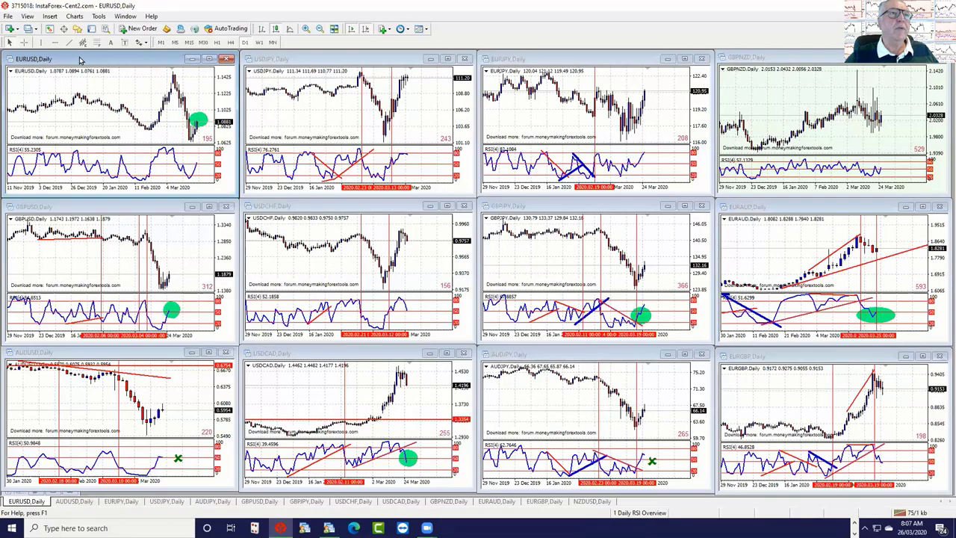
Draw a second ellipse in the EURUSD chart's RSI window, placed over the latest end of the RSI line
{"action": "left_click", "coordinate": [49, 16]}
{"action": "mouse_move", "coordinate": [65, 102]}
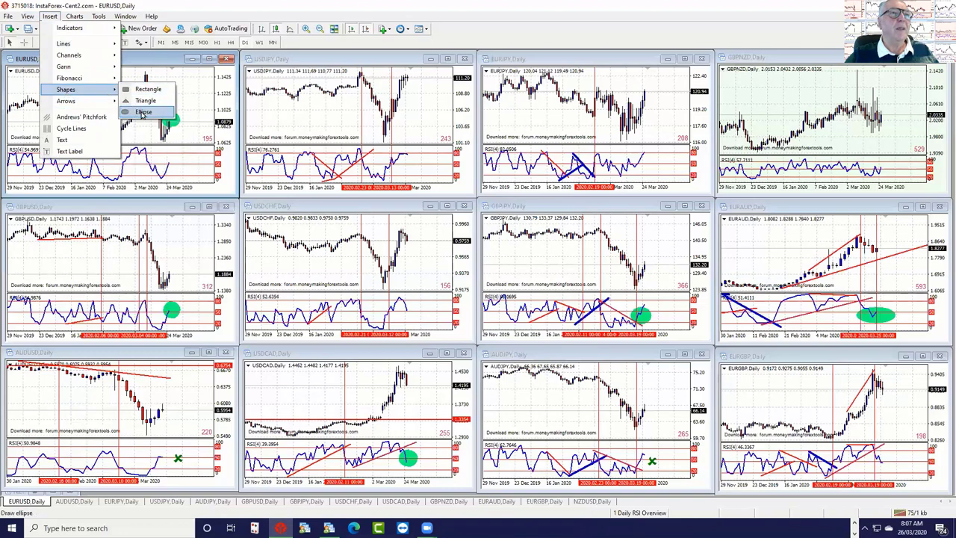
{"action": "left_click", "coordinate": [142, 112]}
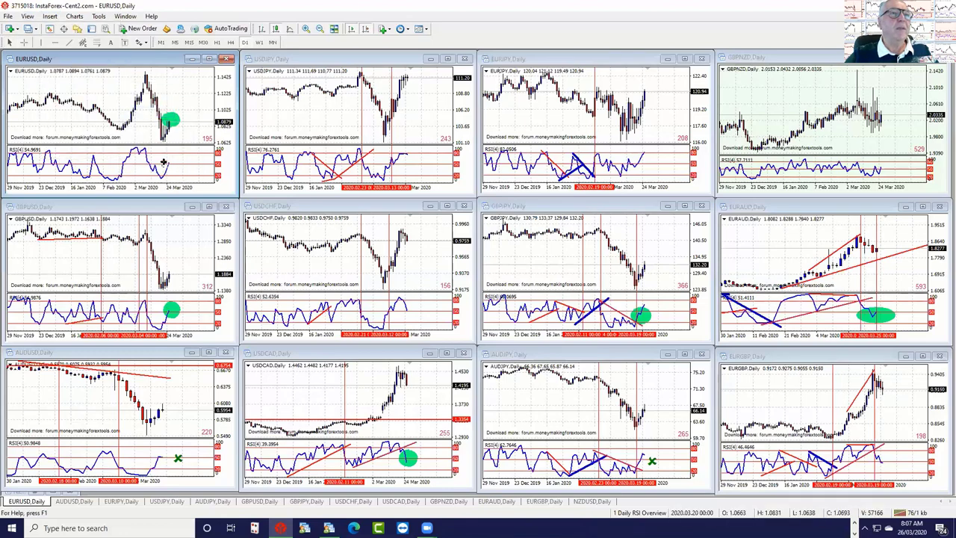
{"action": "left_click_drag", "start_coordinate": [175, 161], "coordinate": [179, 163]}
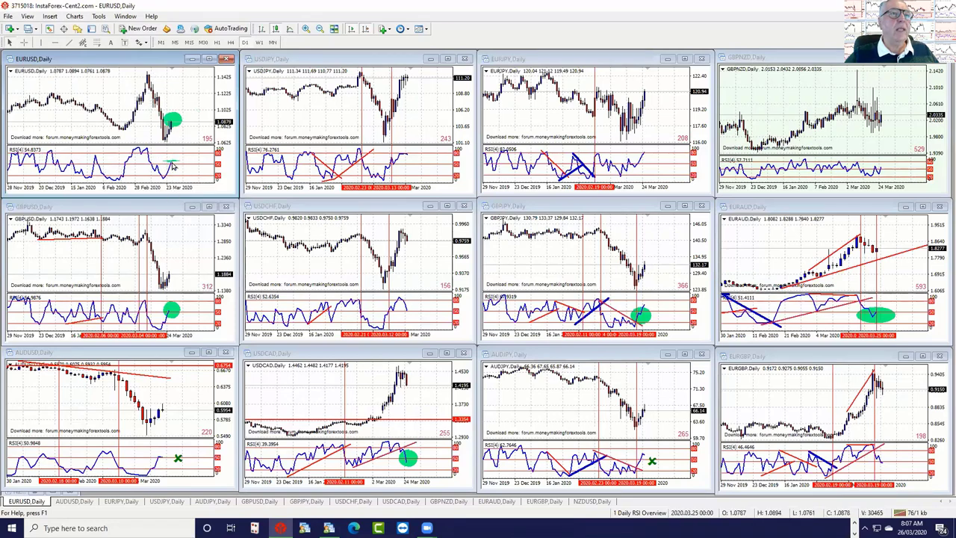
{"action": "left_click_drag", "start_coordinate": [170, 170], "coordinate": [171, 168]}
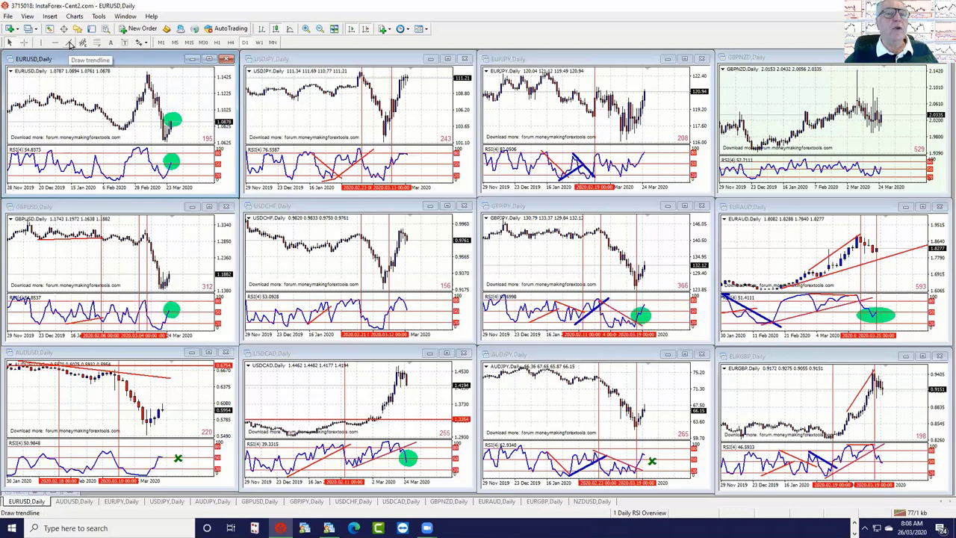
Maximize the USDCAD daily chart and zoom in on the candles and RSI from mid-November 2019 onward
{"action": "left_click", "coordinate": [447, 354]}
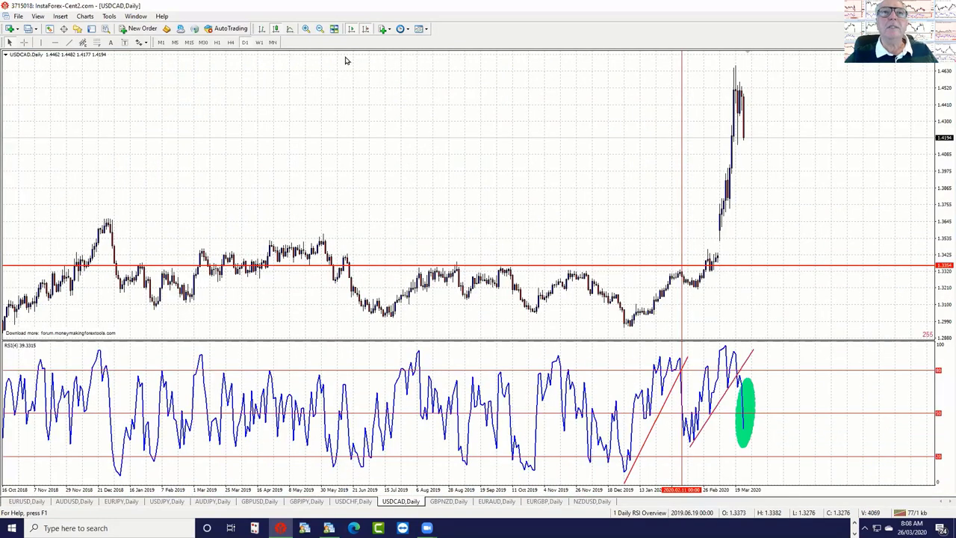
{"action": "left_click", "coordinate": [322, 30]}
{"action": "left_click", "coordinate": [319, 29]}
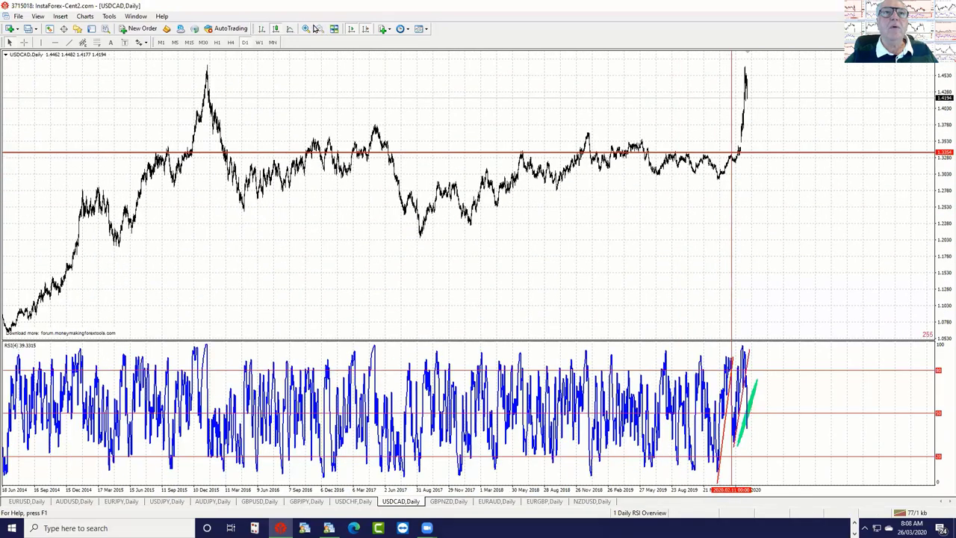
{"action": "left_click", "coordinate": [304, 29]}
{"action": "left_click", "coordinate": [304, 29]}
{"action": "left_click", "coordinate": [305, 29]}
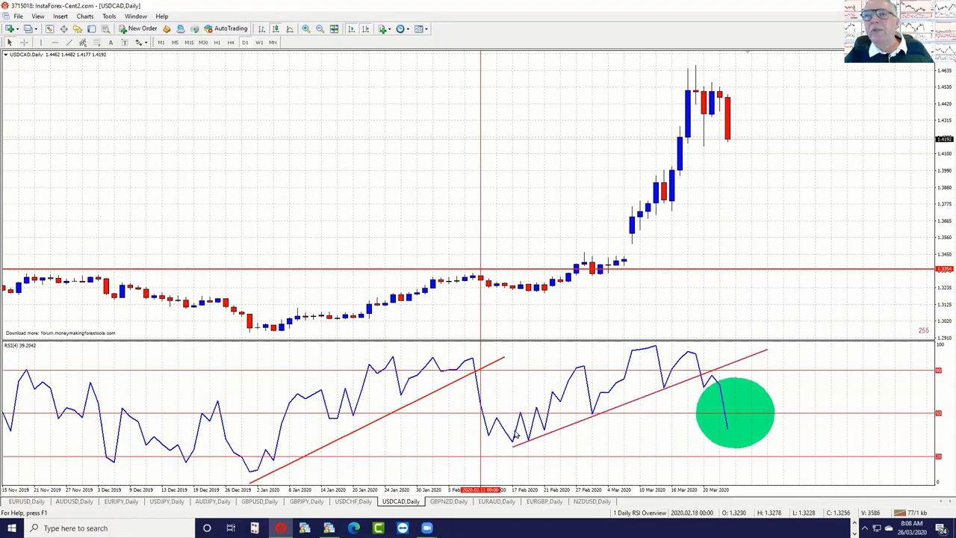
{"action": "mouse_move", "coordinate": [503, 441]}
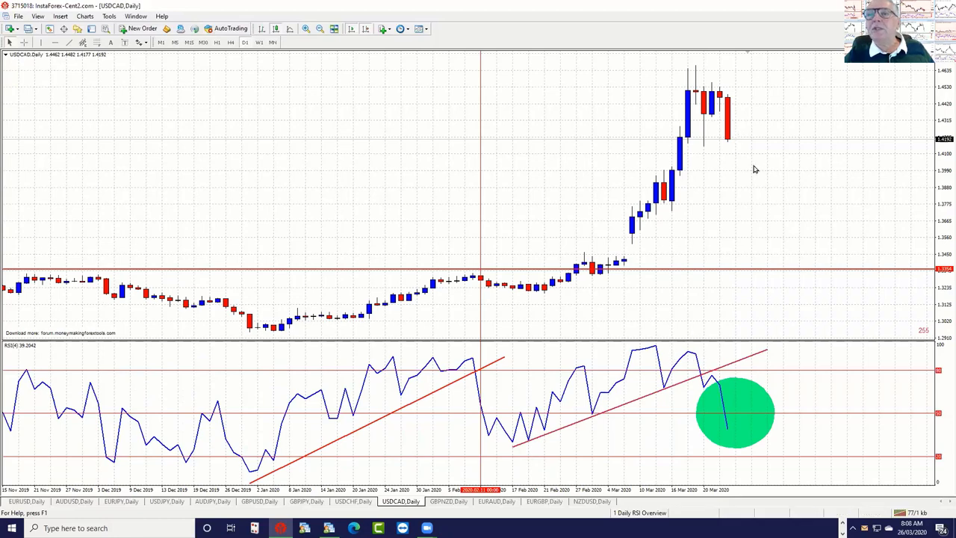
Draw USDCAD divergence trendlines: one falling across the last two RSI peaks, one rising across the matching March price highs
{"action": "left_click", "coordinate": [69, 42]}
{"action": "left_click_drag", "start_coordinate": [656, 344], "coordinate": [711, 351]}
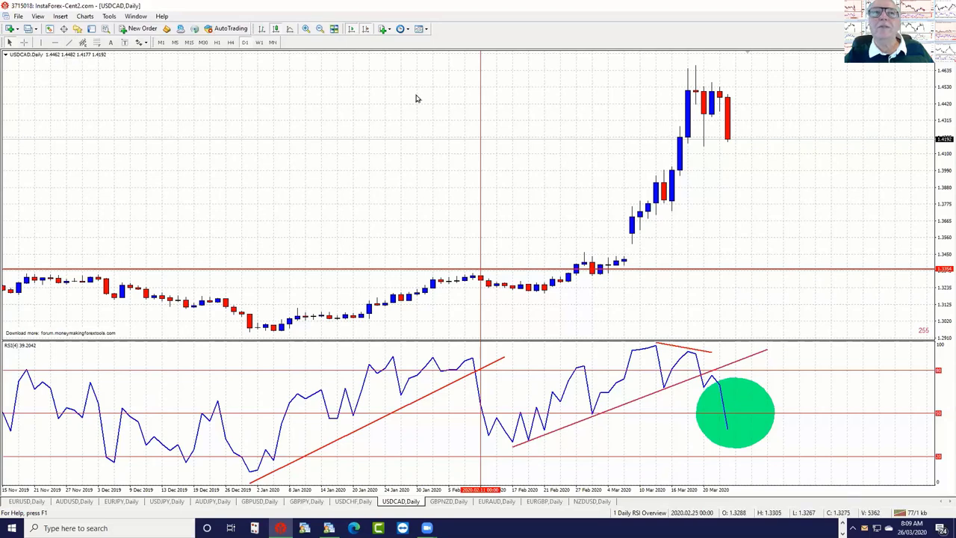
{"action": "left_click", "coordinate": [68, 42]}
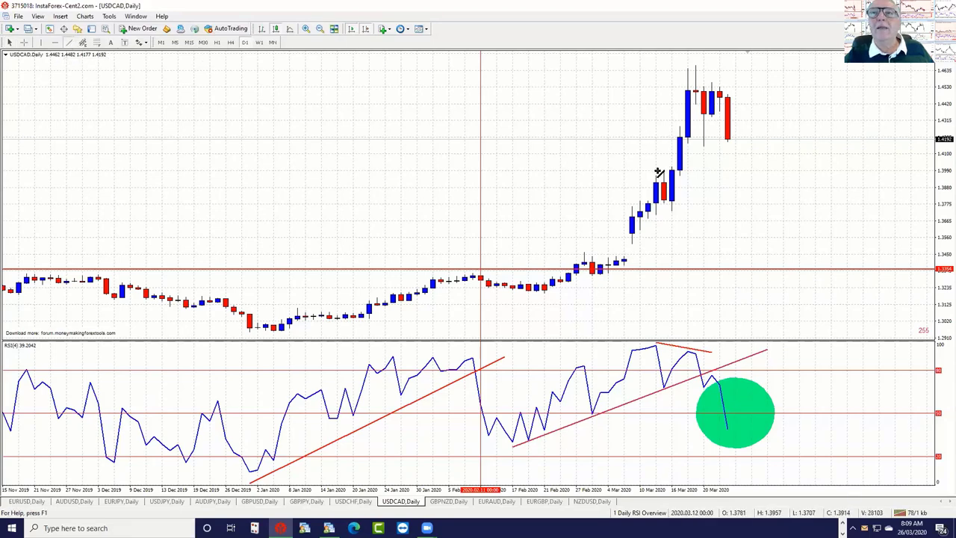
{"action": "left_click_drag", "start_coordinate": [656, 175], "coordinate": [704, 67]}
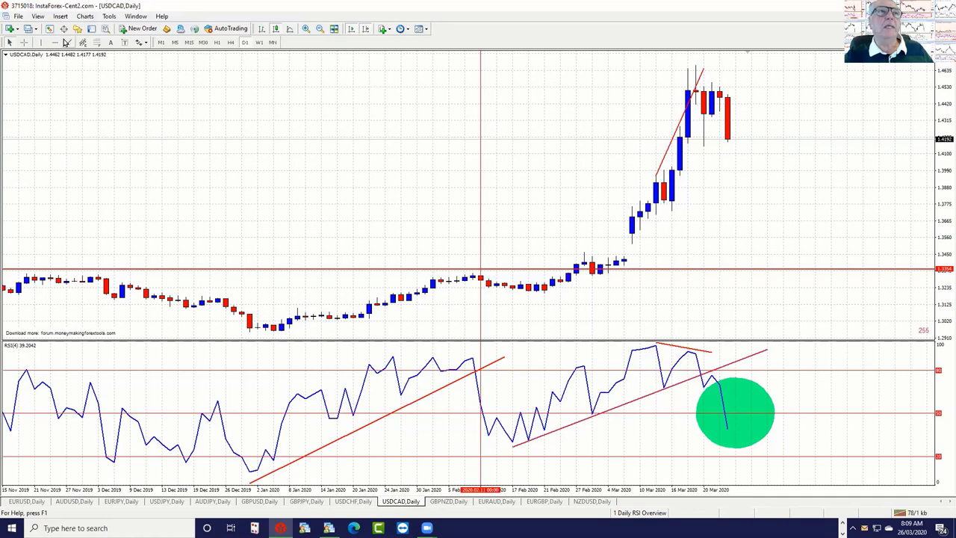
Place a vertical line at 2020.03.20 on the USDCAD chart and return to the tiled chart overview
{"action": "left_click", "coordinate": [42, 43]}
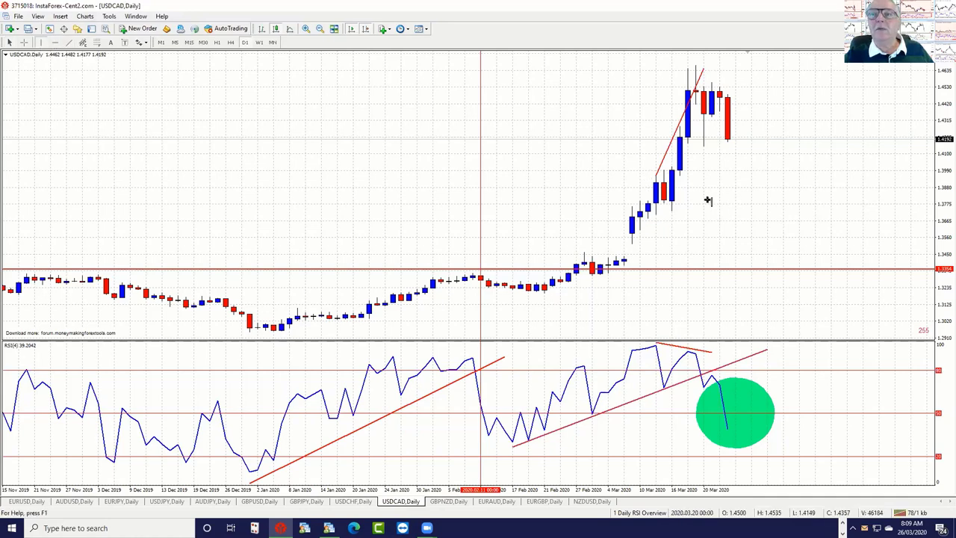
{"action": "left_click", "coordinate": [712, 201]}
{"action": "left_click_drag", "start_coordinate": [712, 203], "coordinate": [706, 204]}
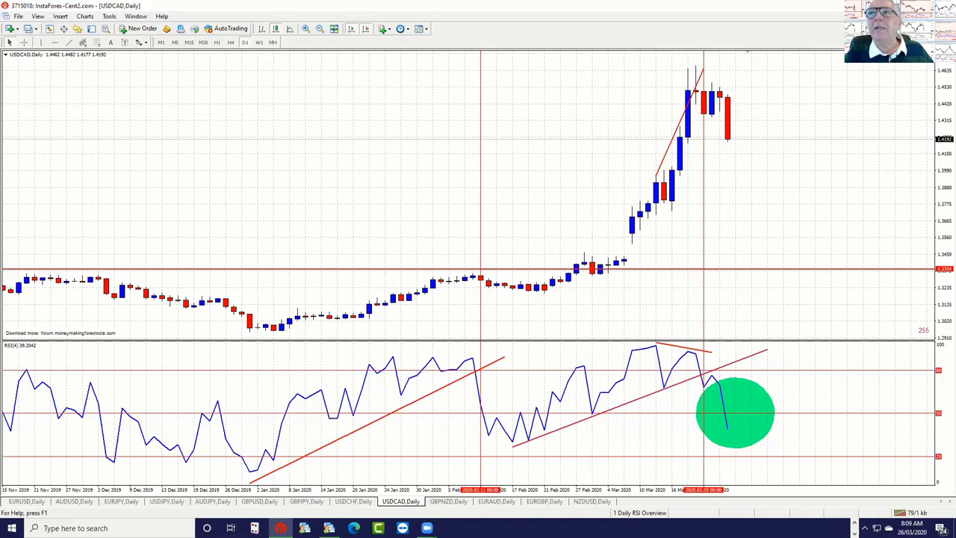
{"action": "key", "text": "alt+r"}
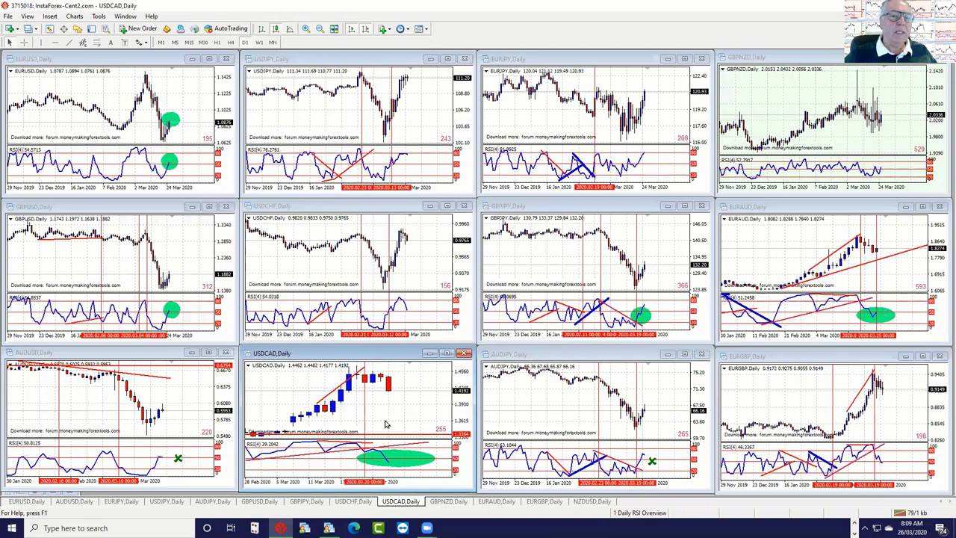
{"action": "left_click", "coordinate": [446, 352]}
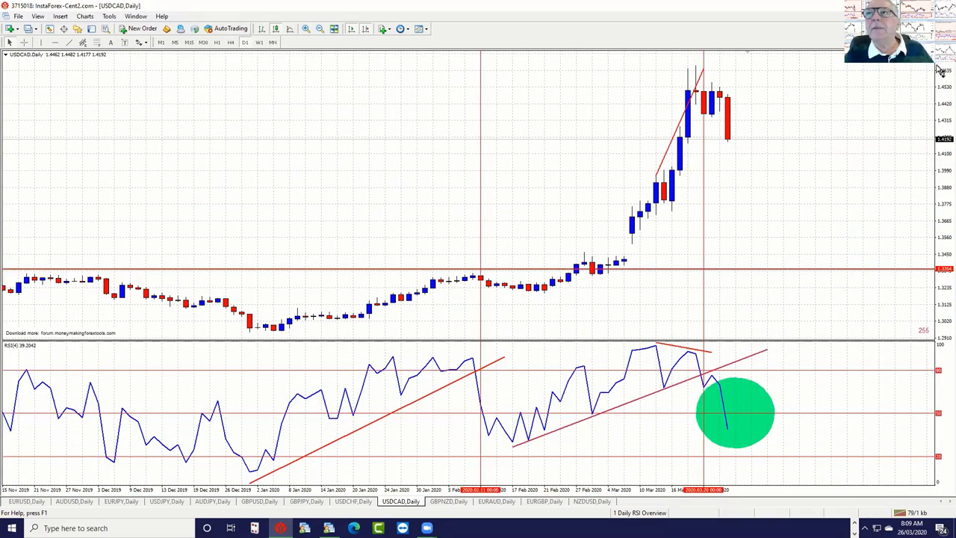
{"action": "key", "text": "alt+r"}
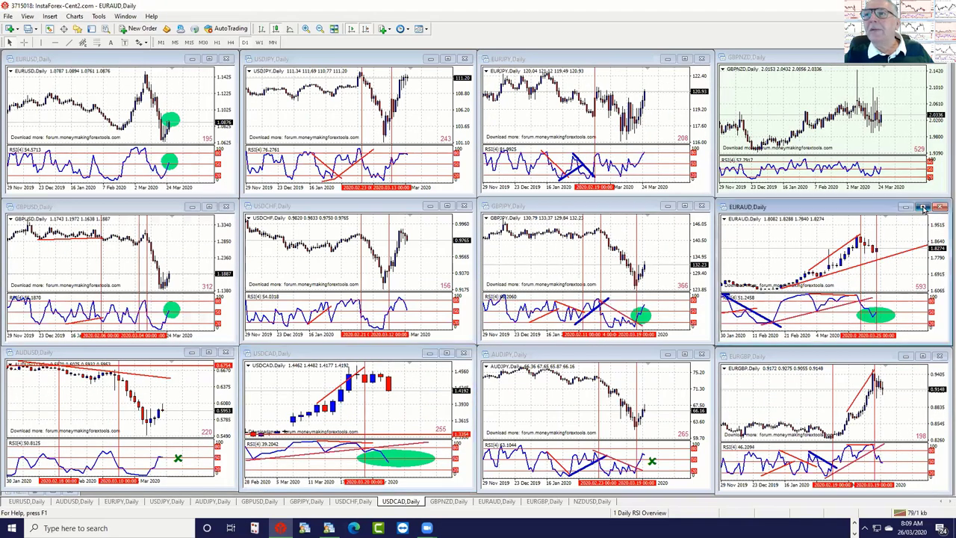
Maximize the EURAUD daily chart, compress its vertical price scale, and restore it to the tiled overview
{"action": "double_click", "coordinate": [921, 204]}
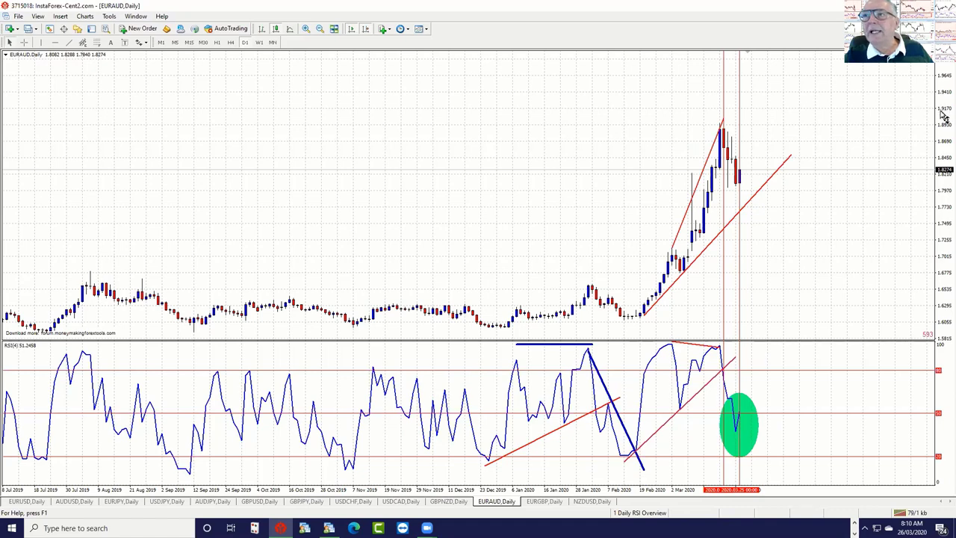
{"action": "left_click_drag", "start_coordinate": [944, 113], "coordinate": [944, 160]}
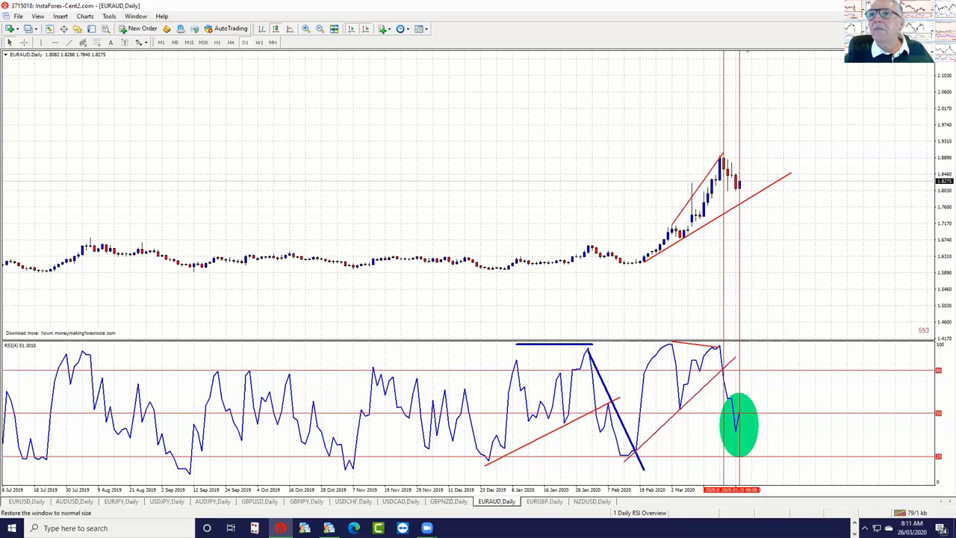
{"action": "key", "text": "alt+r"}
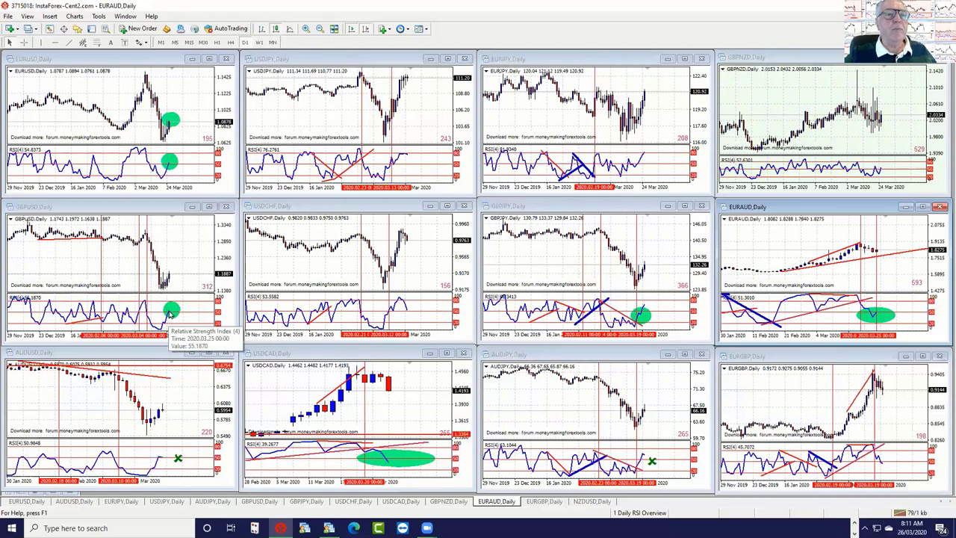
Zoom the AUDUSD daily chart out by one level to show more price history
{"action": "left_click", "coordinate": [188, 381]}
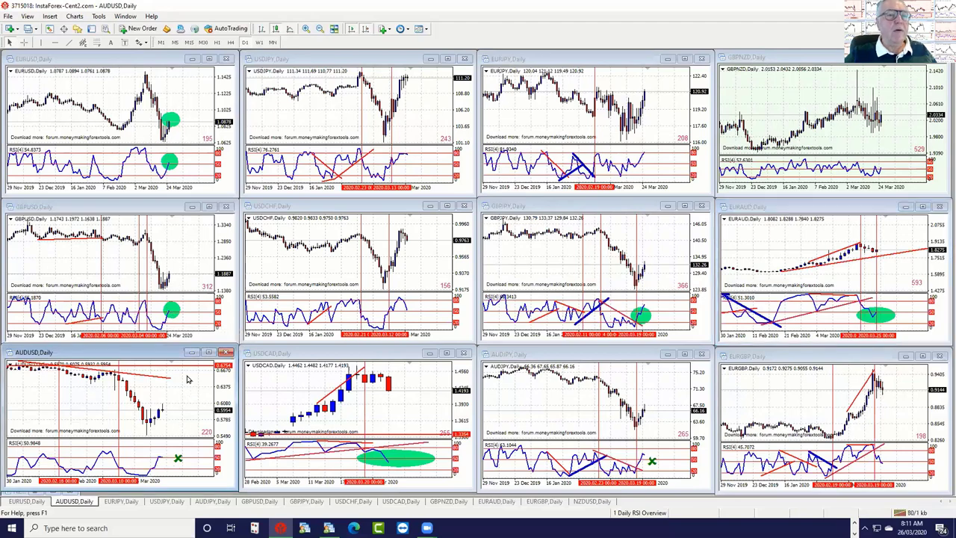
{"action": "left_click", "coordinate": [319, 29]}
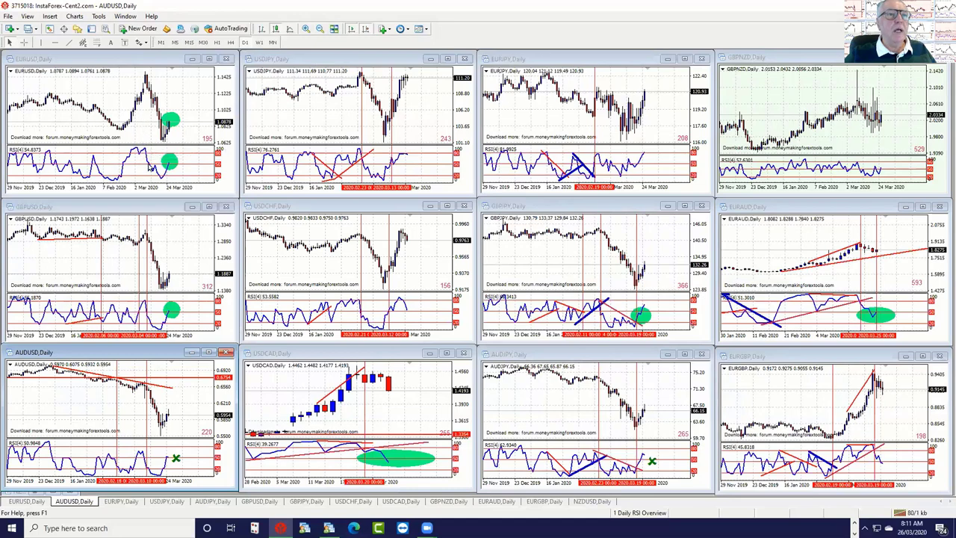
{"action": "mouse_move", "coordinate": [114, 185]}
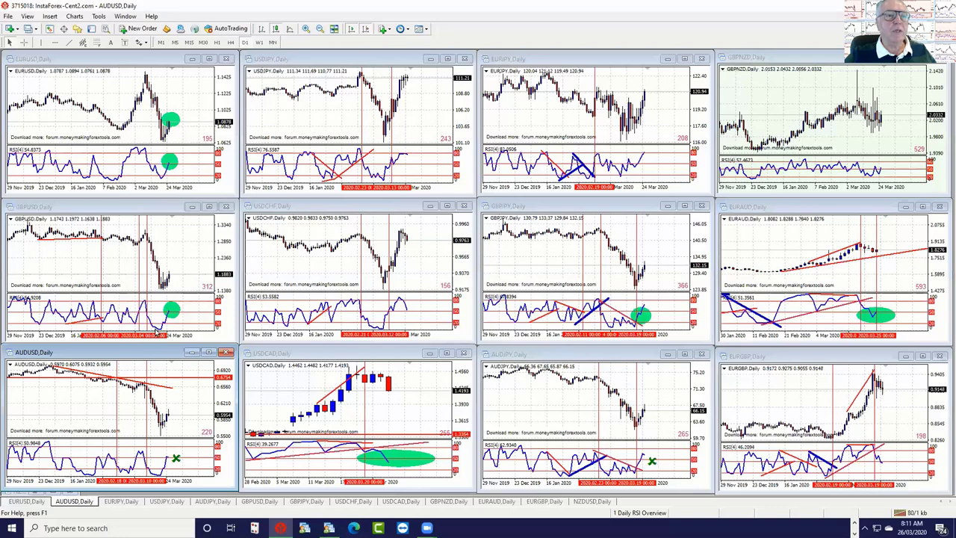
{"action": "mouse_move", "coordinate": [137, 323]}
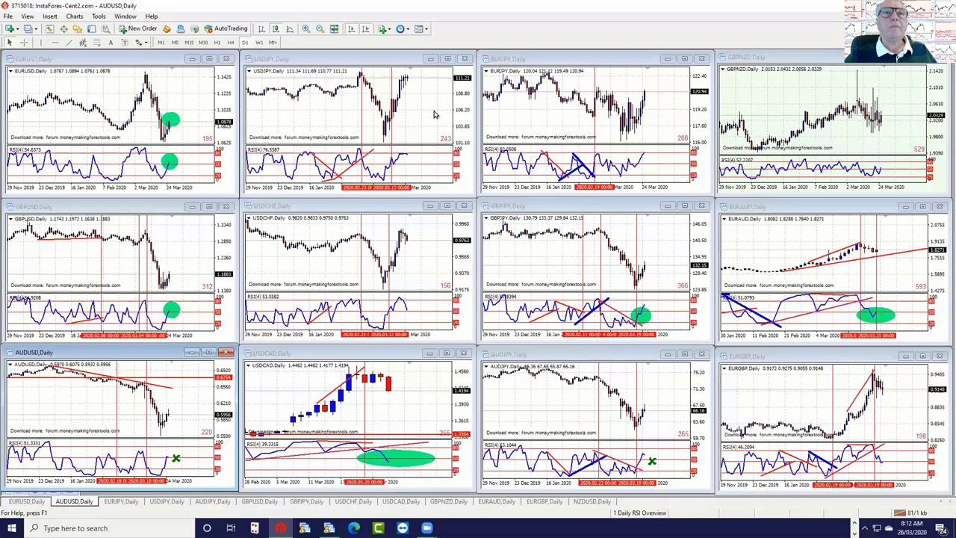
Zoom the tiled USDCAD daily chart out by two levels so it shows history back to November 2019
{"action": "left_click", "coordinate": [410, 314]}
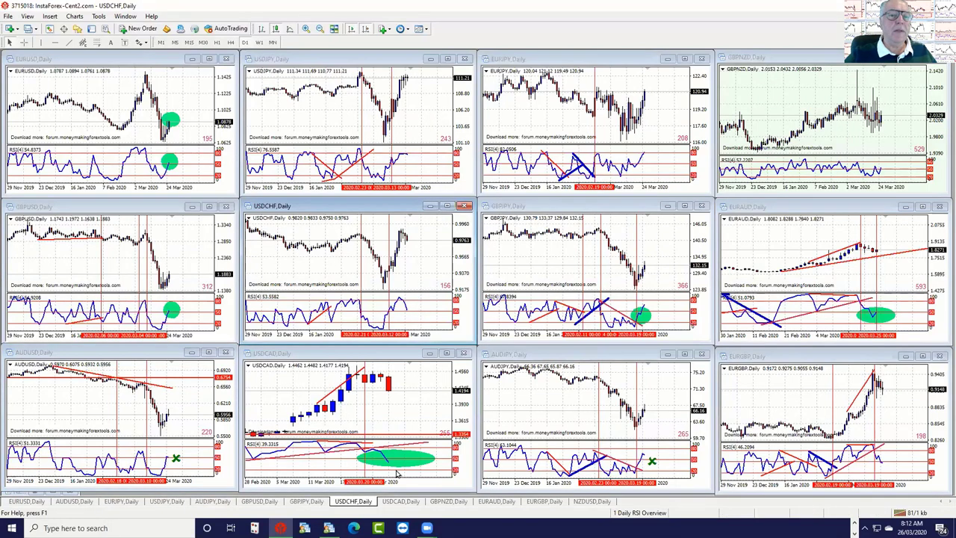
{"action": "left_click", "coordinate": [398, 395]}
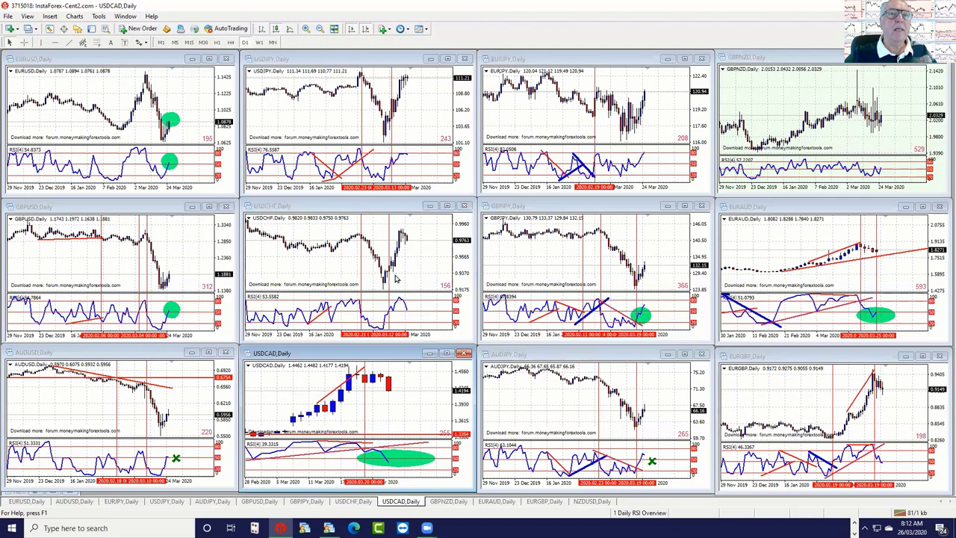
{"action": "left_click", "coordinate": [319, 30]}
{"action": "left_click", "coordinate": [319, 30]}
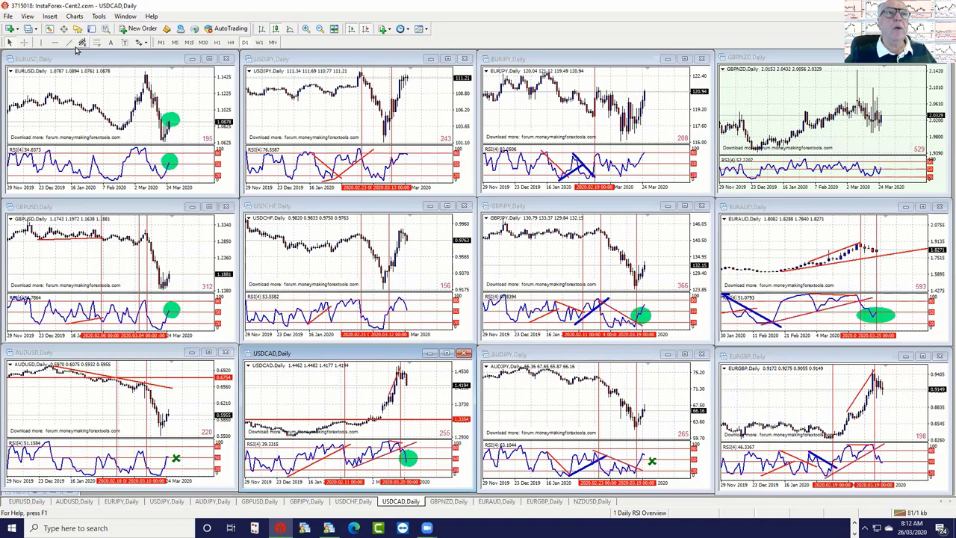
Draw an ellipse around the latest RSI values near the 50 level on the USDCHF daily chart
{"action": "left_click", "coordinate": [49, 16]}
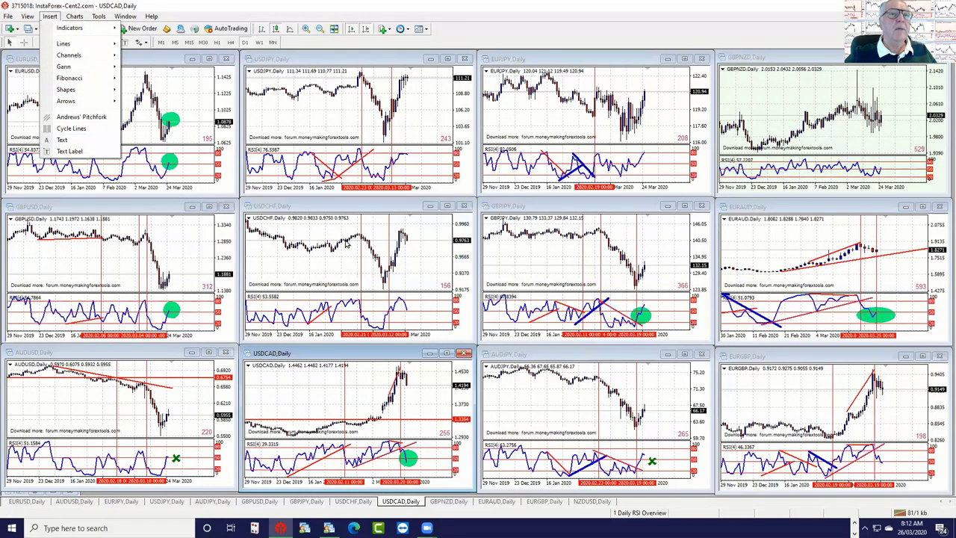
{"action": "left_click", "coordinate": [346, 243]}
{"action": "left_click", "coordinate": [50, 16]}
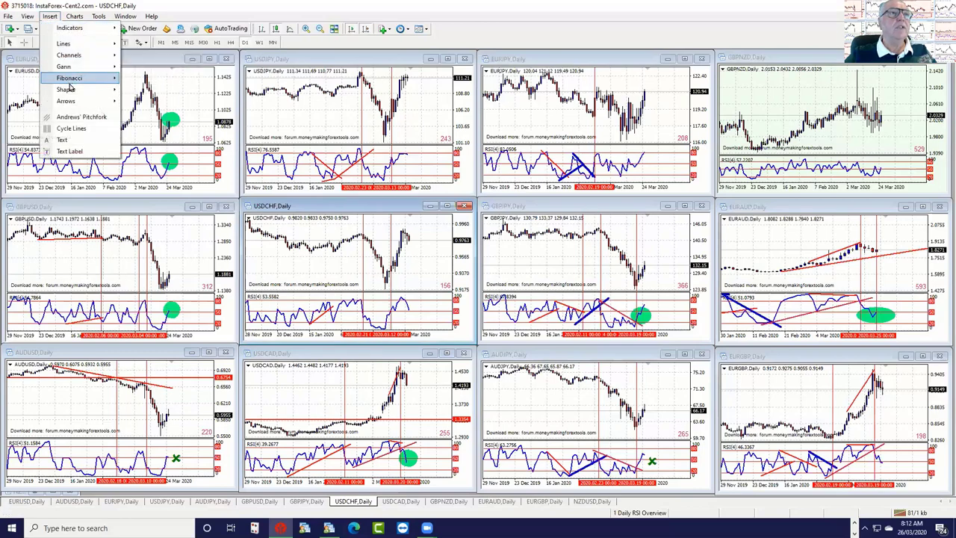
{"action": "mouse_move", "coordinate": [69, 90]}
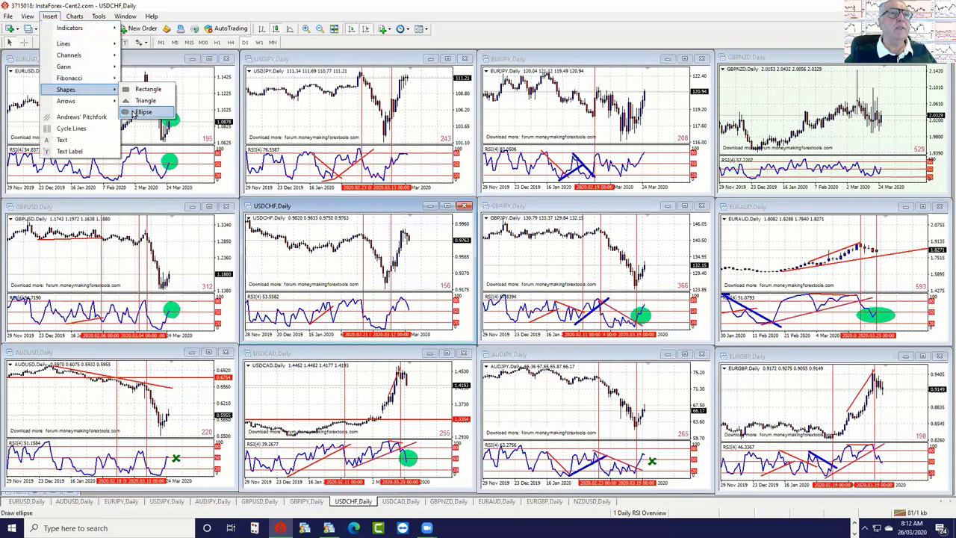
{"action": "left_click", "coordinate": [141, 112]}
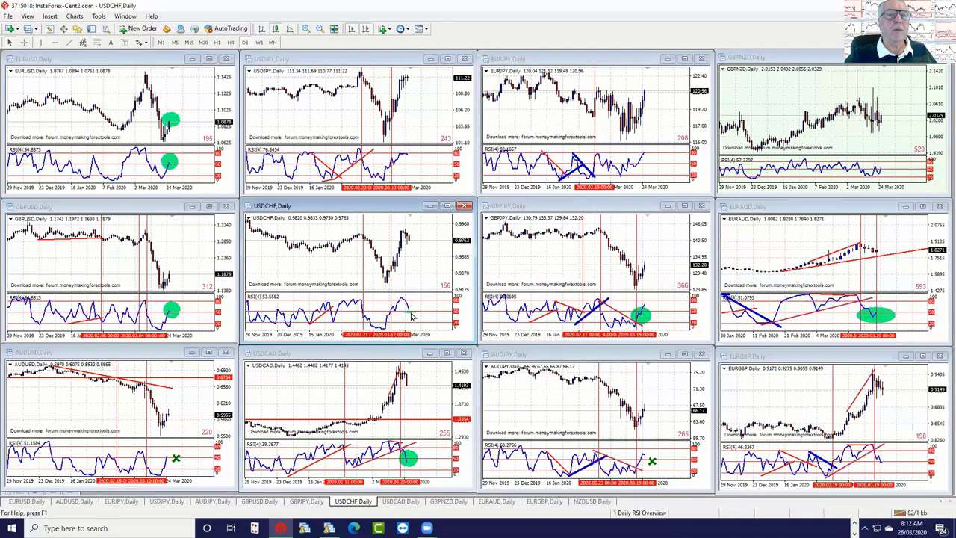
{"action": "left_click_drag", "start_coordinate": [412, 317], "coordinate": [409, 324]}
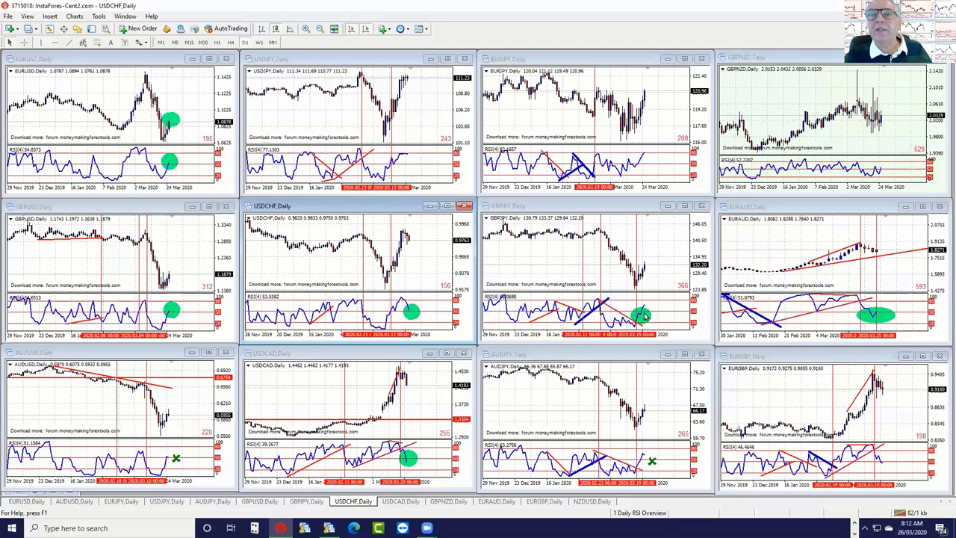
Draw a descending trendline across the EURJPY daily RSI highs from 2020.02.20 and place a vertical line at 2020.03.23
{"action": "mouse_move", "coordinate": [641, 316]}
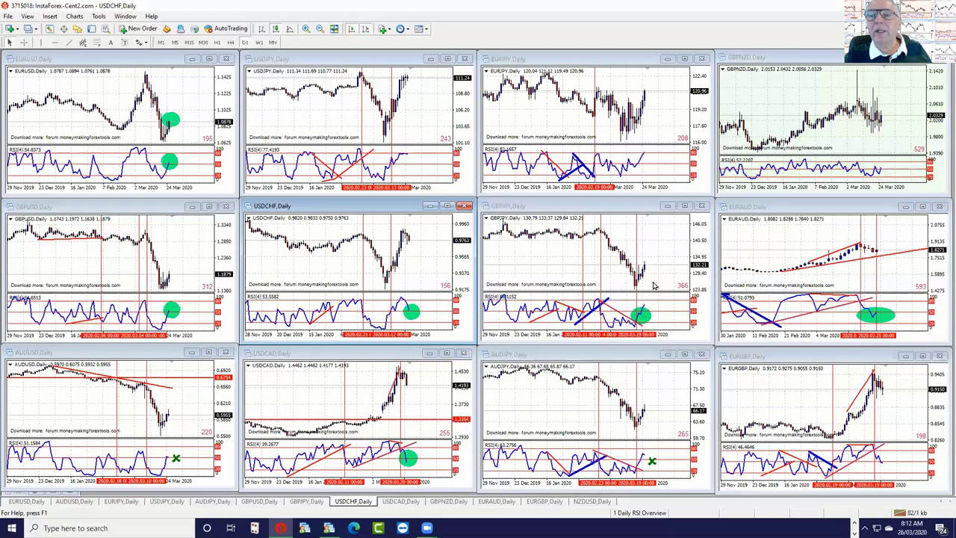
{"action": "mouse_move", "coordinate": [634, 472]}
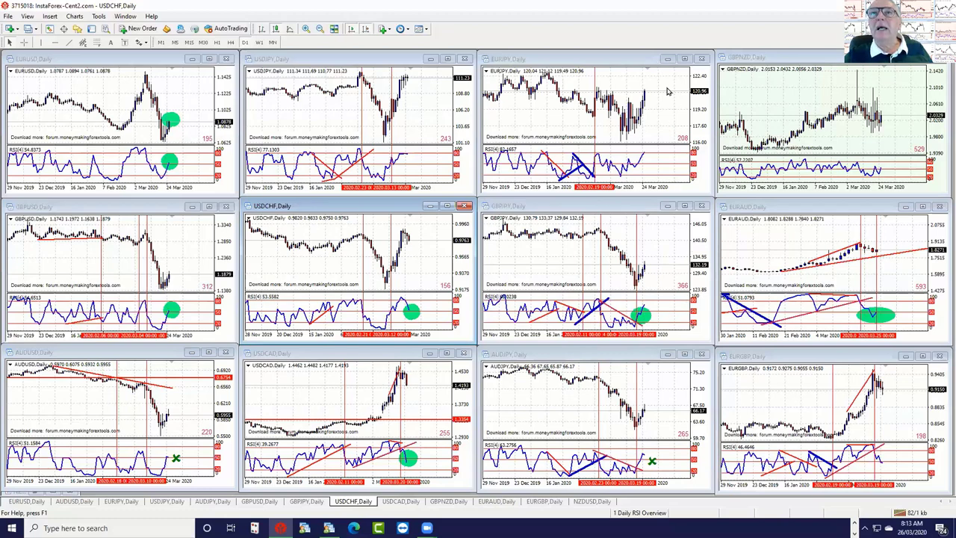
{"action": "left_click", "coordinate": [668, 111]}
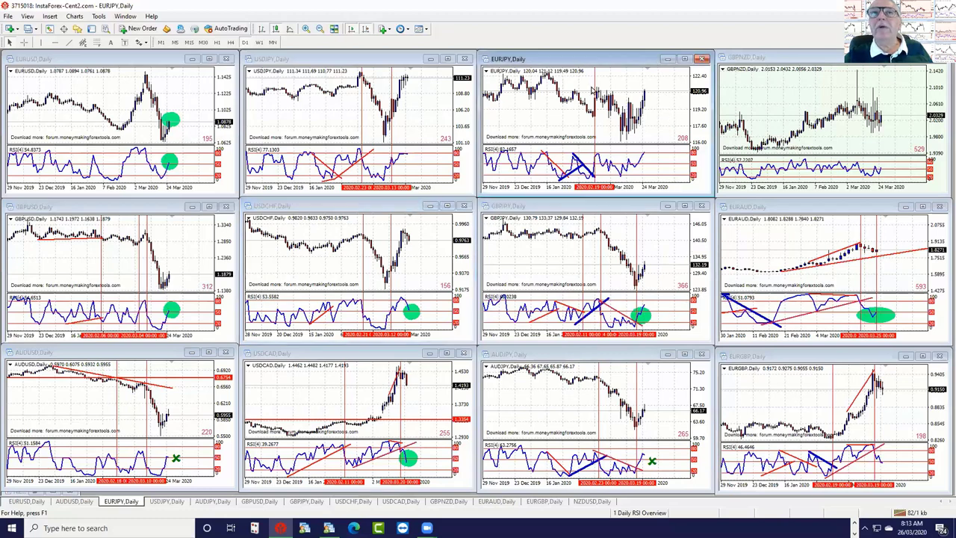
{"action": "left_click", "coordinate": [69, 43]}
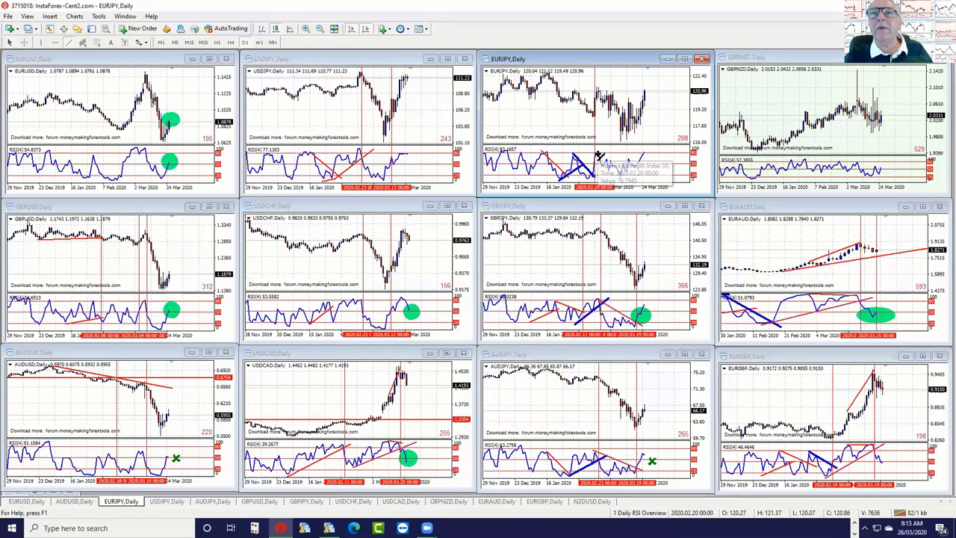
{"action": "left_click_drag", "start_coordinate": [598, 156], "coordinate": [660, 170]}
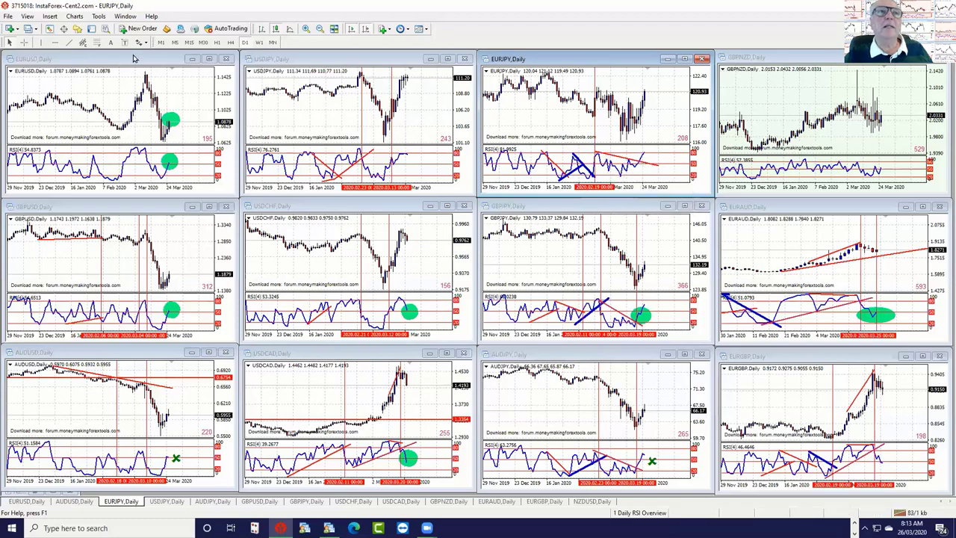
{"action": "left_click", "coordinate": [41, 41]}
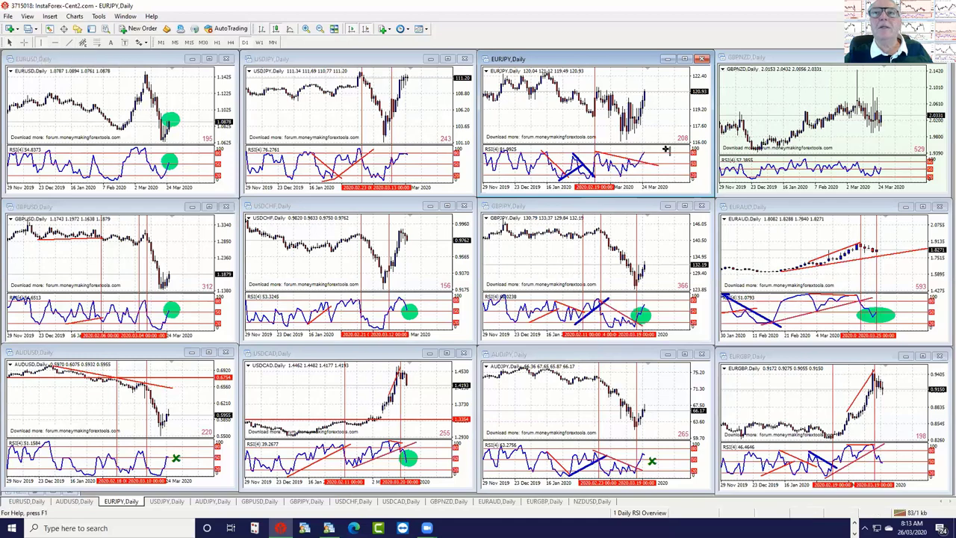
{"action": "left_click", "coordinate": [641, 133]}
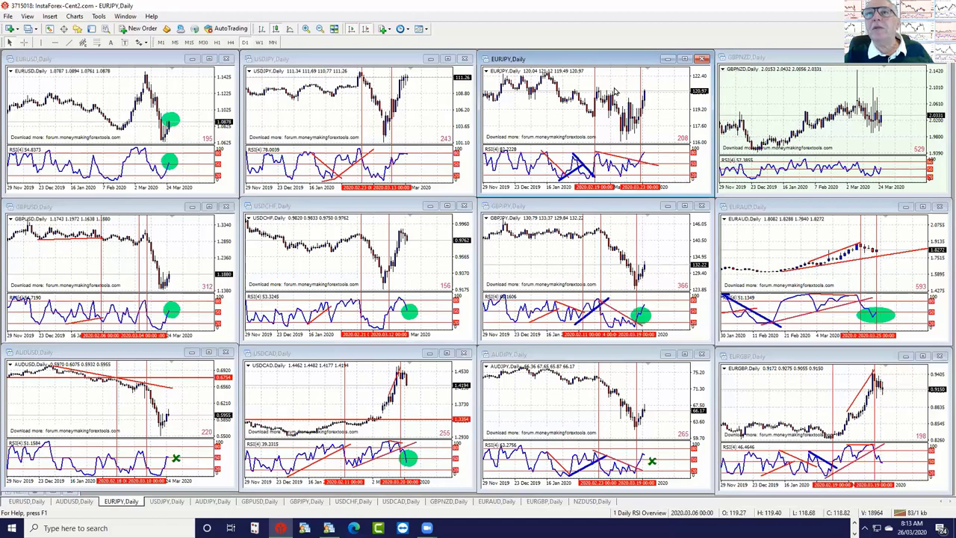
Draw a descending trendline along the recent price highs on the EURJPY daily chart and fine-tune its starting point
{"action": "left_click", "coordinate": [67, 43]}
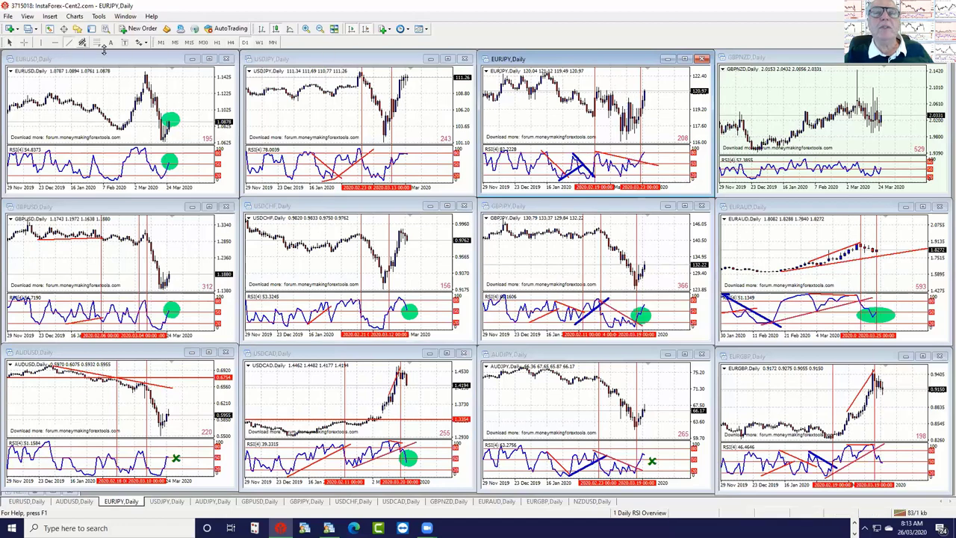
{"action": "left_click_drag", "start_coordinate": [609, 88], "coordinate": [665, 122]}
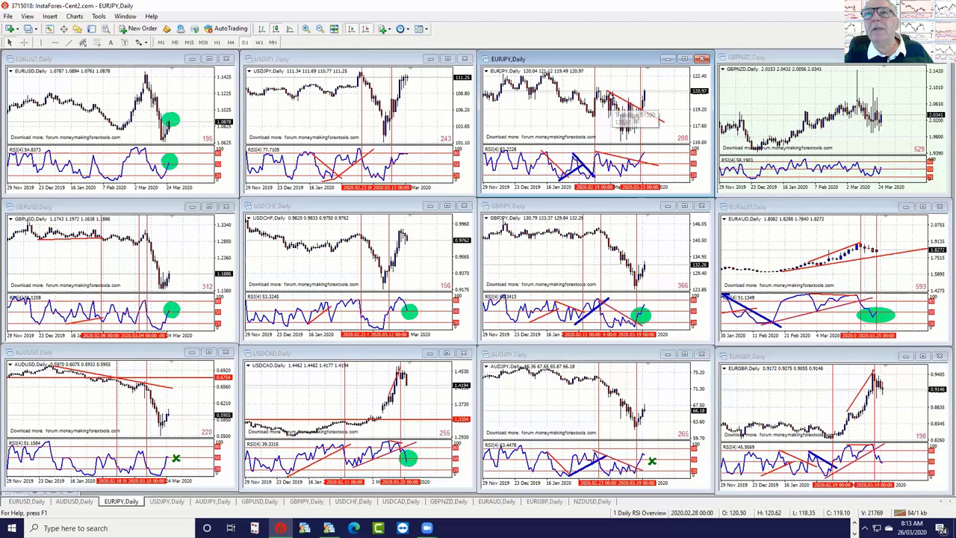
{"action": "double_click", "coordinate": [624, 100]}
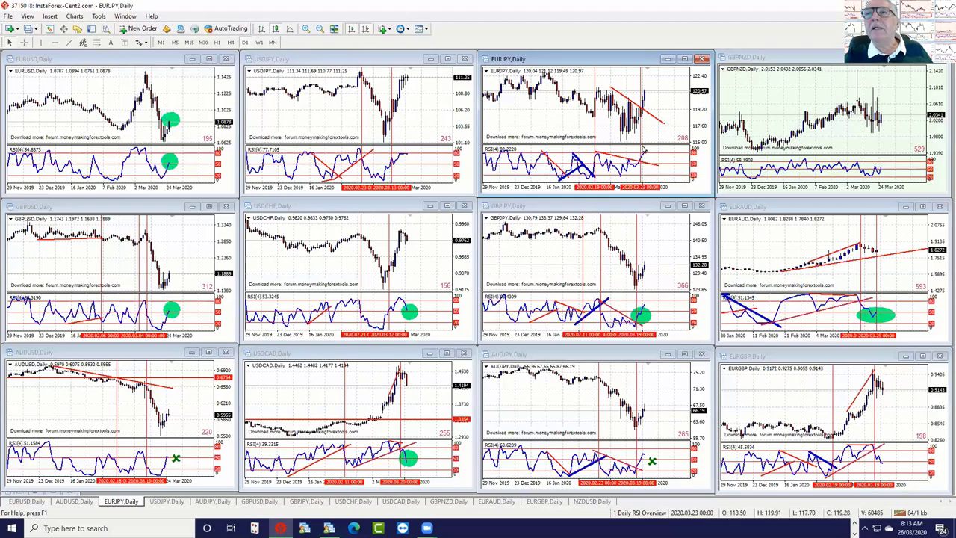
{"action": "left_click", "coordinate": [932, 113]}
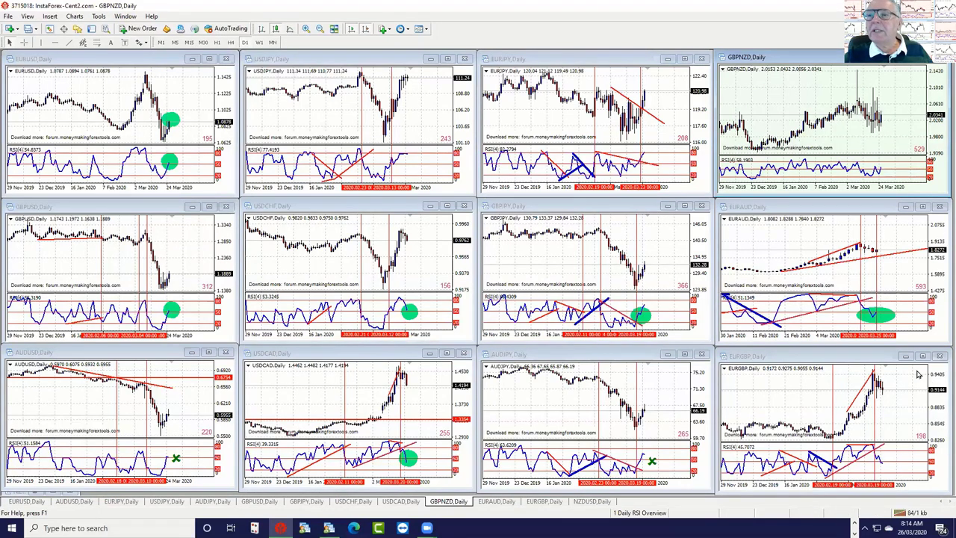
Maximize the EURGBP daily chart and draw an ellipse around the latest RSI values at the 50 level
{"action": "left_click", "coordinate": [922, 356]}
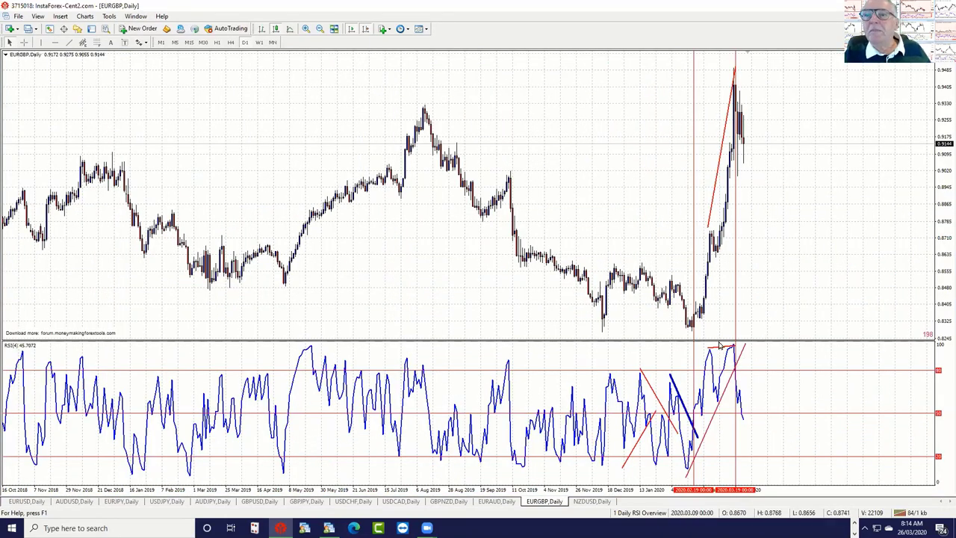
{"action": "scroll", "coordinate": [347, 172], "scroll_direction": "up", "scroll_amount": 2}
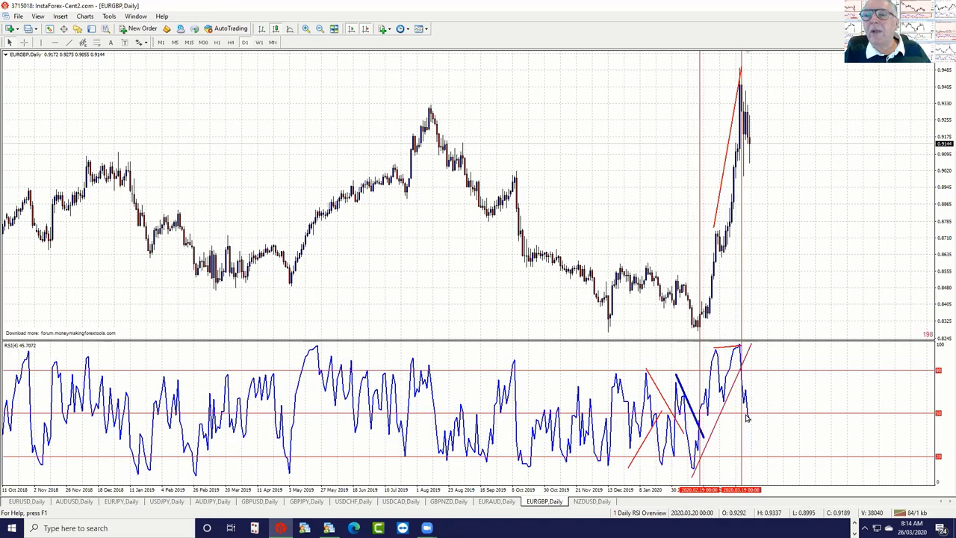
{"action": "scroll", "coordinate": [814, 224], "scroll_direction": "down", "scroll_amount": 2}
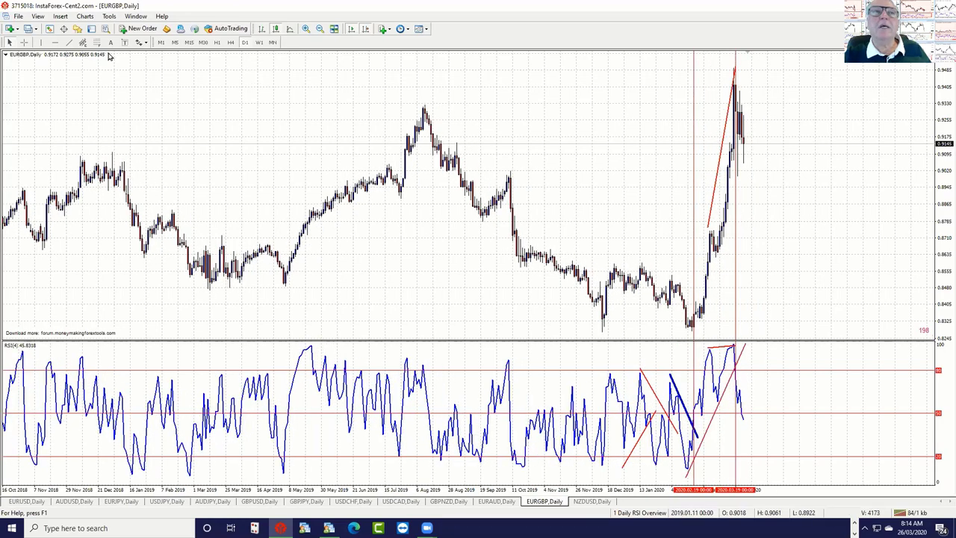
{"action": "left_click", "coordinate": [54, 17]}
{"action": "mouse_move", "coordinate": [74, 89]}
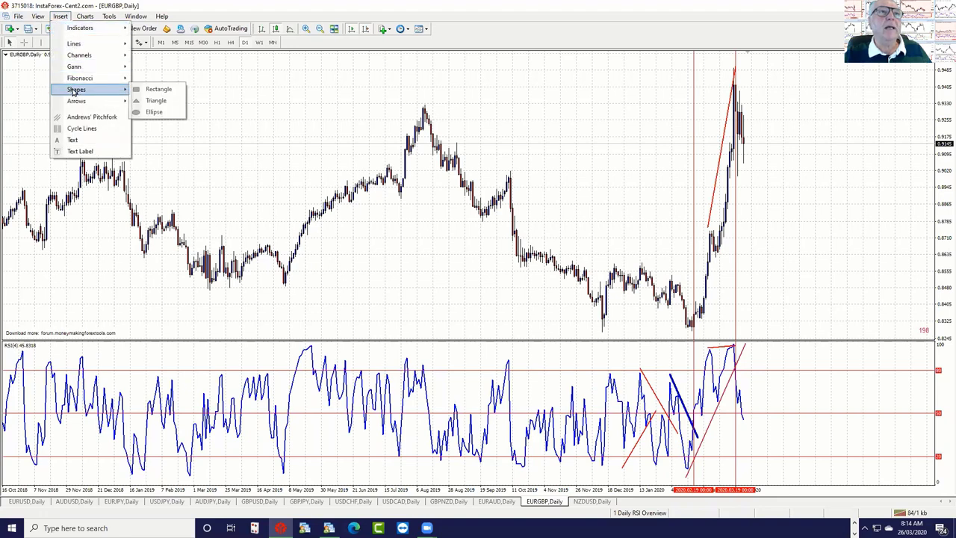
{"action": "left_click", "coordinate": [149, 112]}
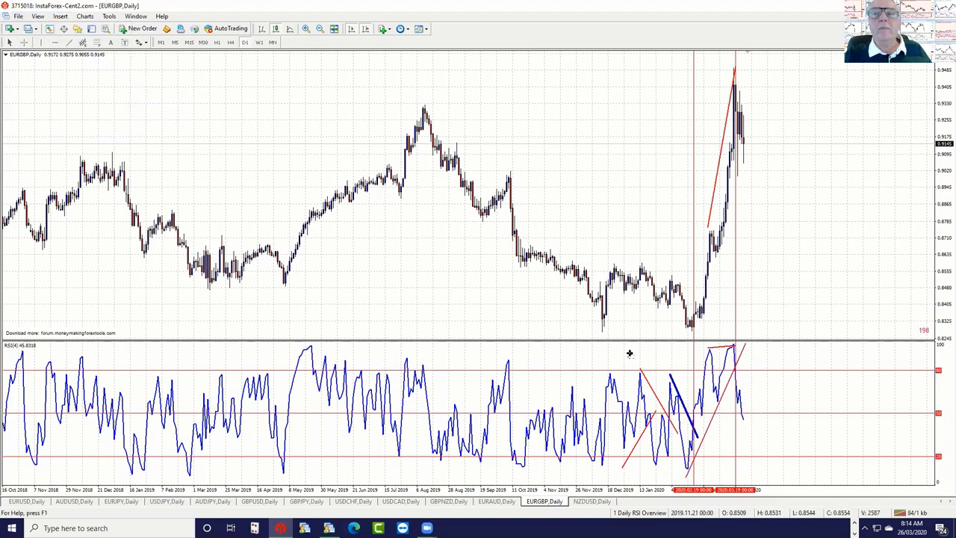
{"action": "mouse_move", "coordinate": [730, 412]}
{"action": "left_mouse_down"}
{"action": "mouse_move", "coordinate": [759, 416]}
{"action": "mouse_move", "coordinate": [744, 431]}
{"action": "left_mouse_up"}
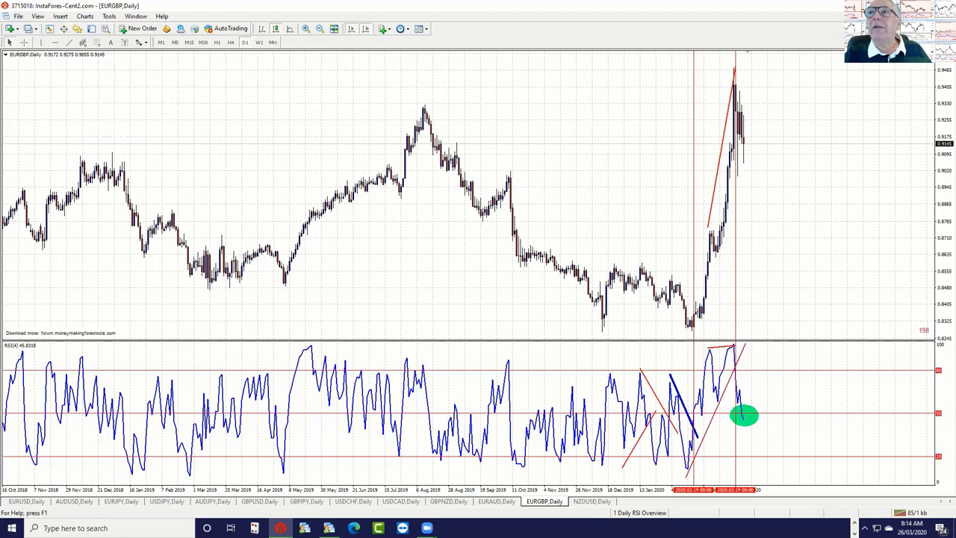
Return the EURGBP chart to the tiled overview and make its RSI ellipse taller
{"action": "key", "text": "alt+r"}
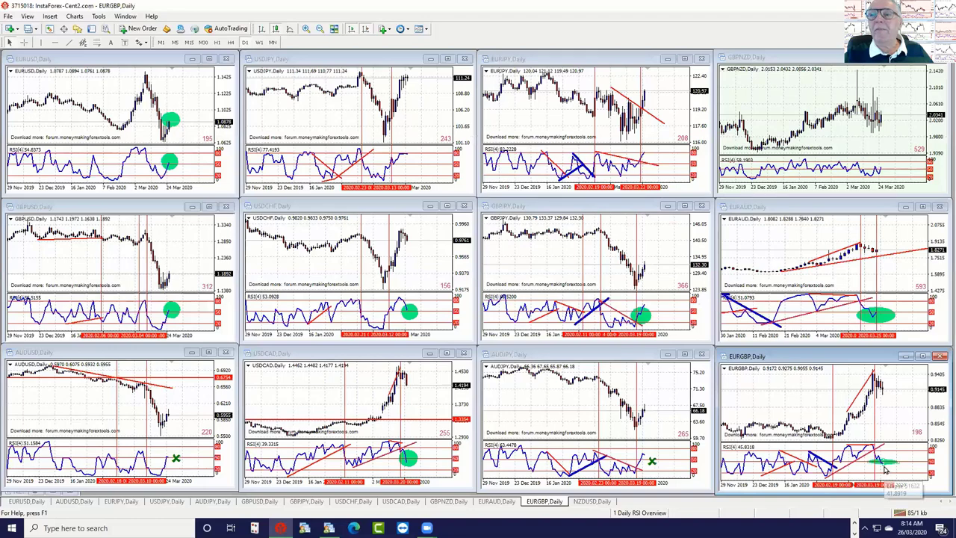
{"action": "left_click_drag", "start_coordinate": [887, 469], "coordinate": [886, 473]}
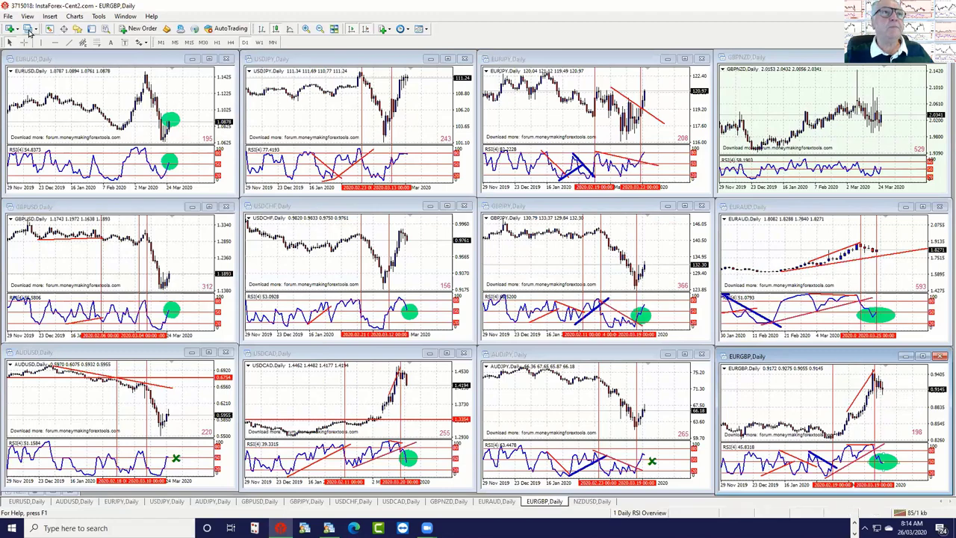
Switch to the "1 4 Hour RSI Overview" profile and maximize the AUDUSD H4 chart
{"action": "left_click", "coordinate": [27, 29]}
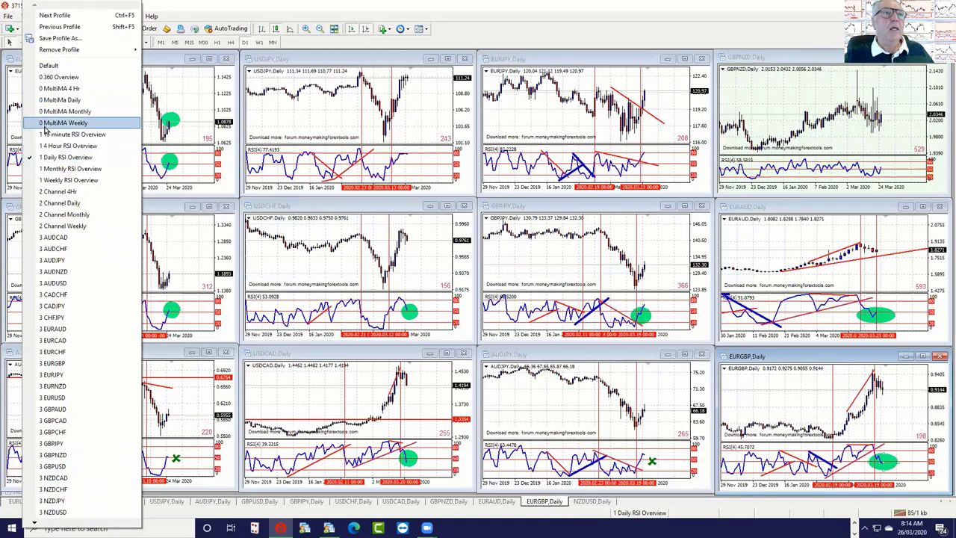
{"action": "left_click", "coordinate": [54, 145]}
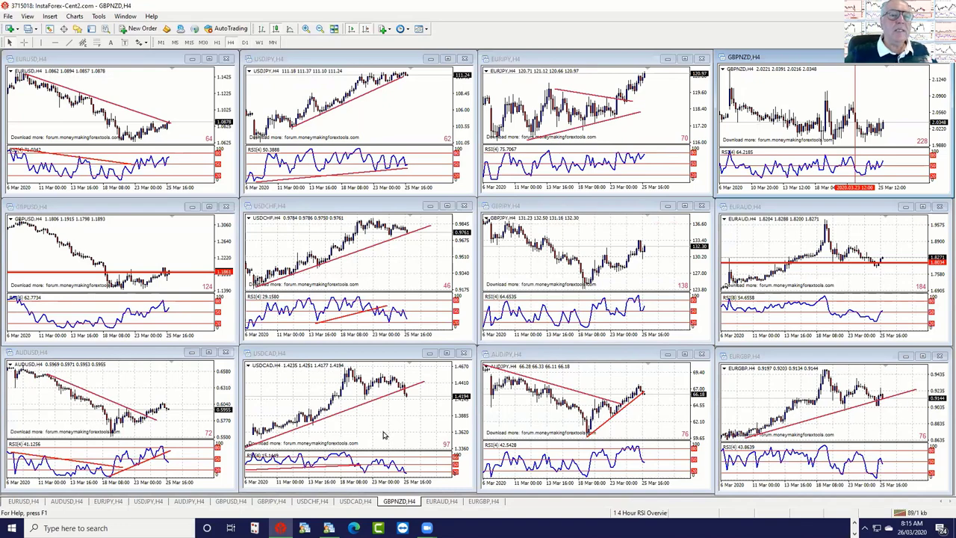
{"action": "left_click", "coordinate": [209, 352]}
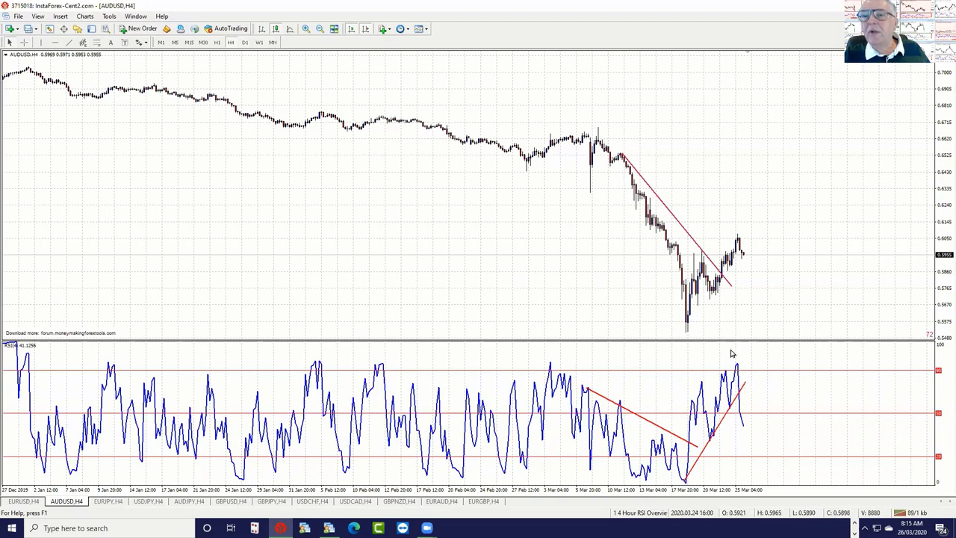
Extend the rising AUDUSD RSI trendline slightly and draw a rising trendline beneath the price lows from the March bottom
{"action": "left_click_drag", "start_coordinate": [744, 387], "coordinate": [750, 384]}
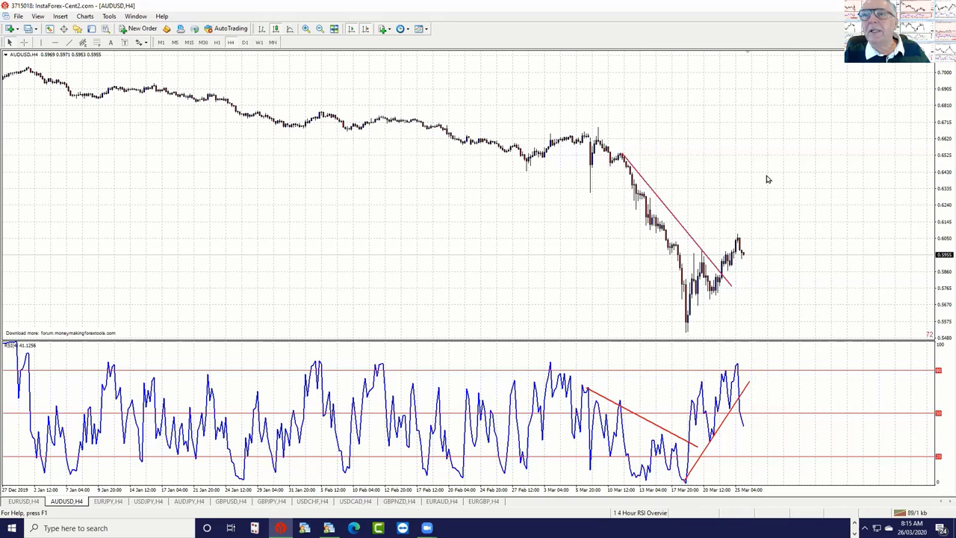
{"action": "left_click", "coordinate": [68, 43]}
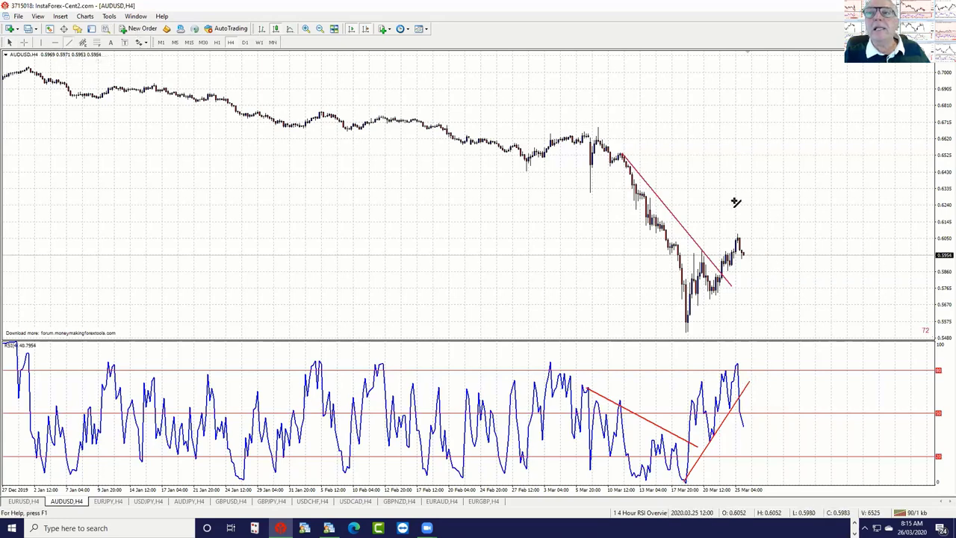
{"action": "left_click_drag", "start_coordinate": [686, 331], "coordinate": [762, 240]}
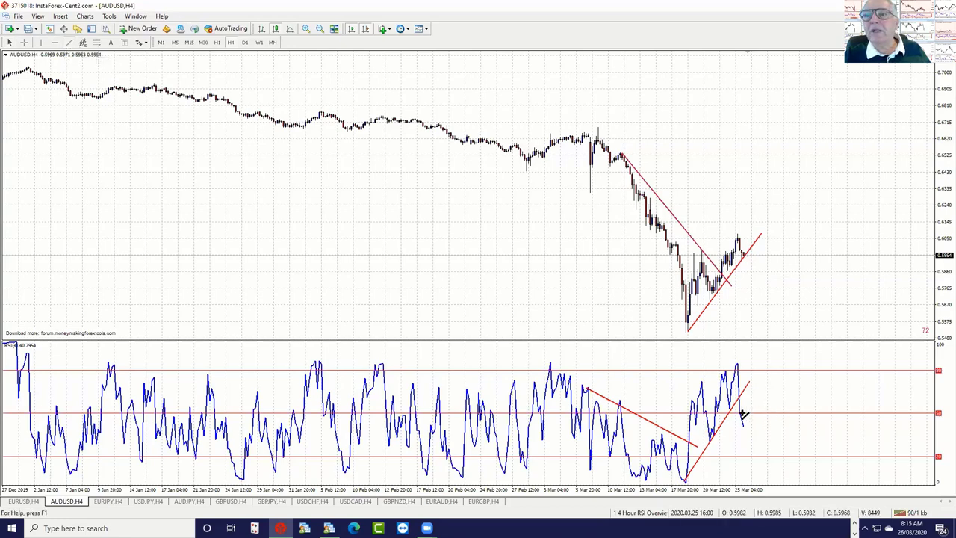
Draw an ellipse around the RSI trendline break near the 50 level on the AUDUSD H4 chart and restore the tiled overview
{"action": "left_click", "coordinate": [58, 16]}
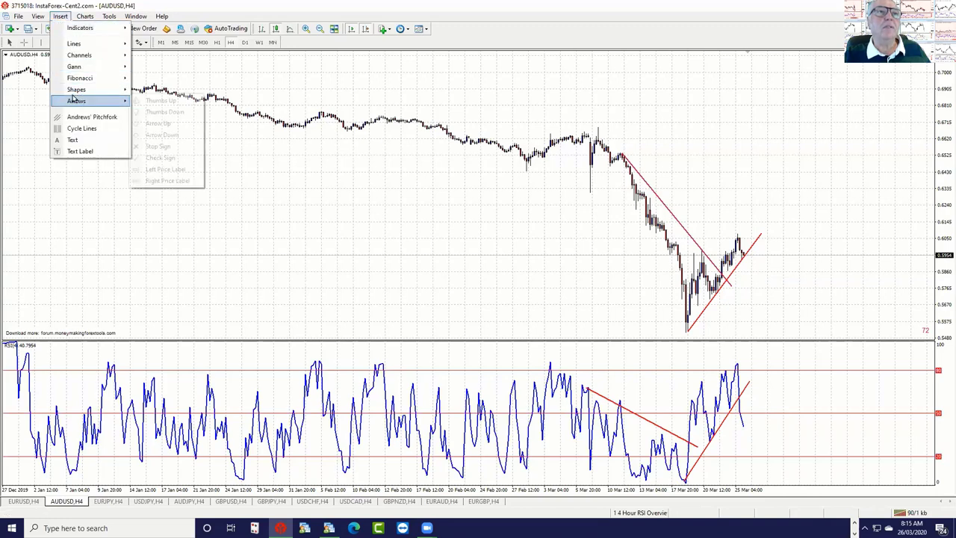
{"action": "mouse_move", "coordinate": [82, 90]}
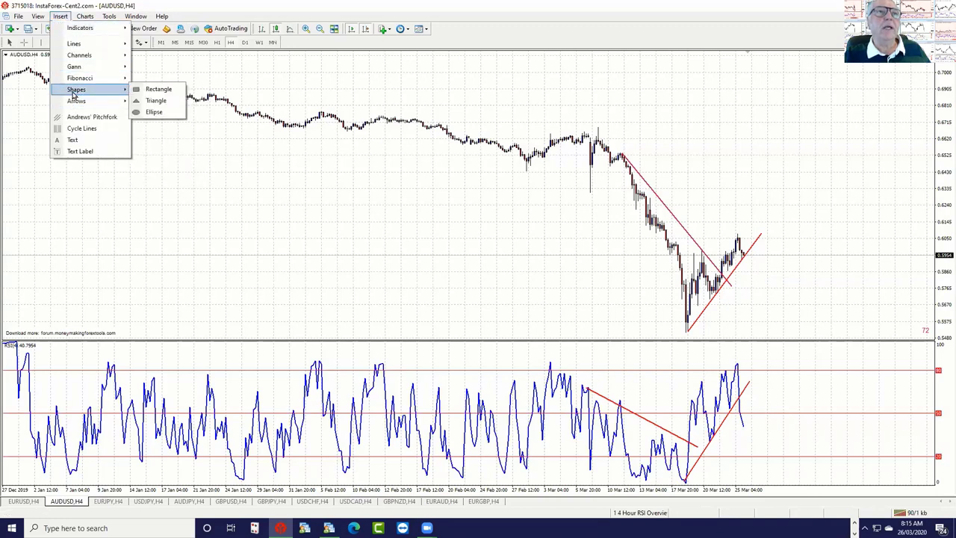
{"action": "left_click", "coordinate": [153, 113]}
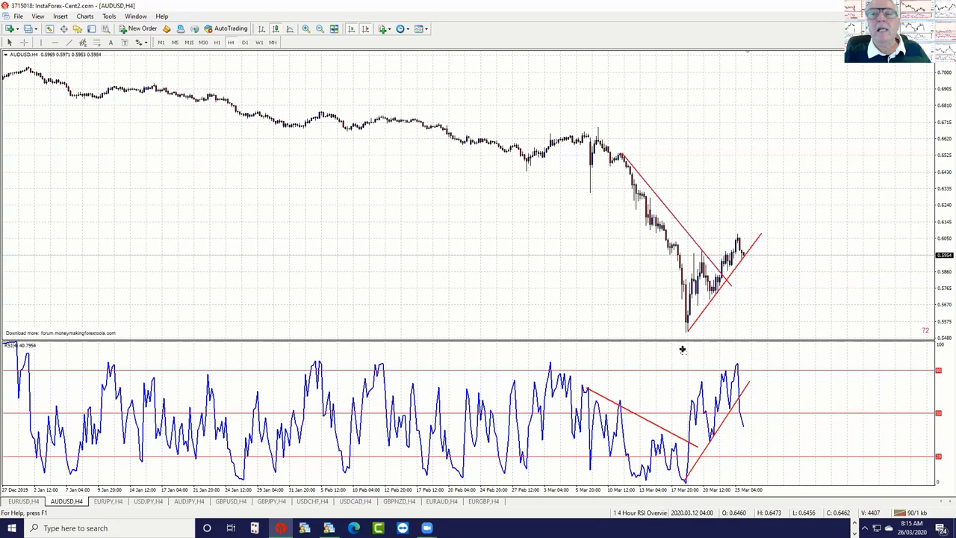
{"action": "mouse_move", "coordinate": [731, 422]}
{"action": "left_mouse_down"}
{"action": "mouse_move", "coordinate": [765, 420]}
{"action": "mouse_move", "coordinate": [746, 445]}
{"action": "mouse_move", "coordinate": [743, 422]}
{"action": "left_mouse_up"}
{"action": "double_click", "coordinate": [748, 430]}
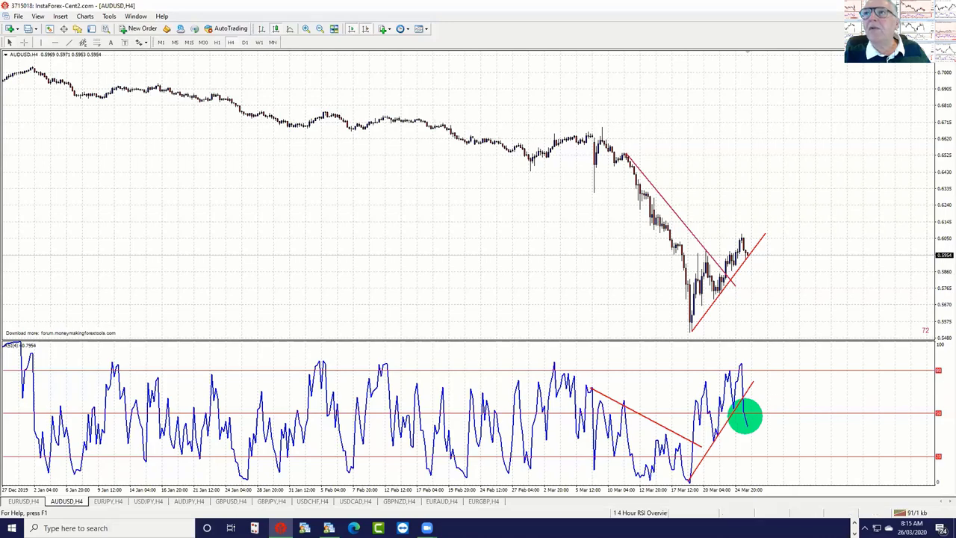
{"action": "key", "text": "alt+r"}
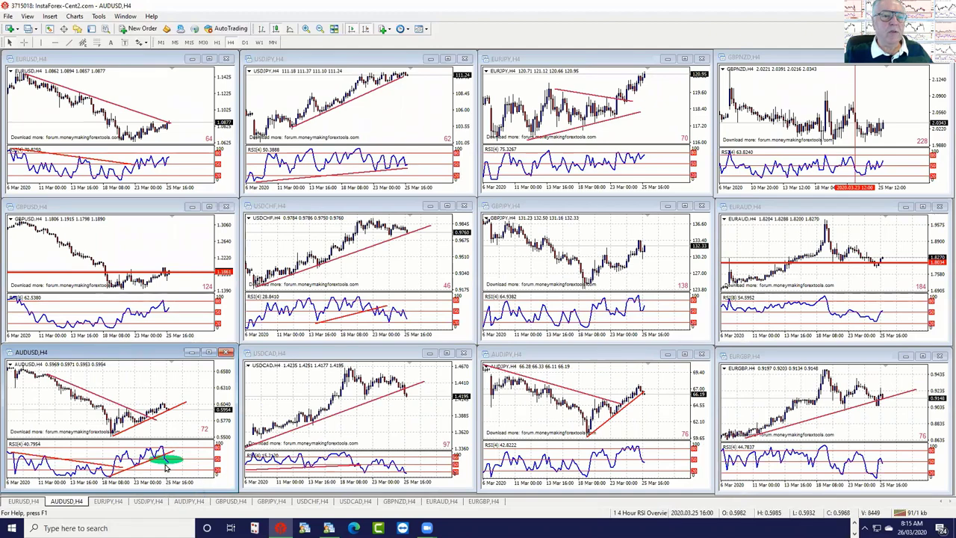
Make the ellipse around the AUDUSD RSI trendline break taller in the tiled overview
{"action": "scroll", "coordinate": [170, 466], "scroll_direction": "down", "scroll_amount": 1}
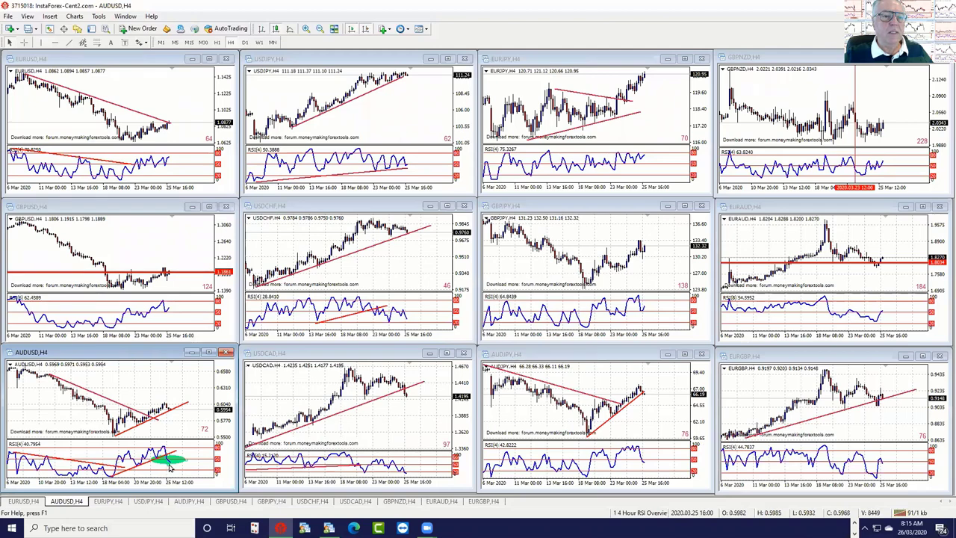
{"action": "left_click_drag", "start_coordinate": [167, 472], "coordinate": [169, 474]}
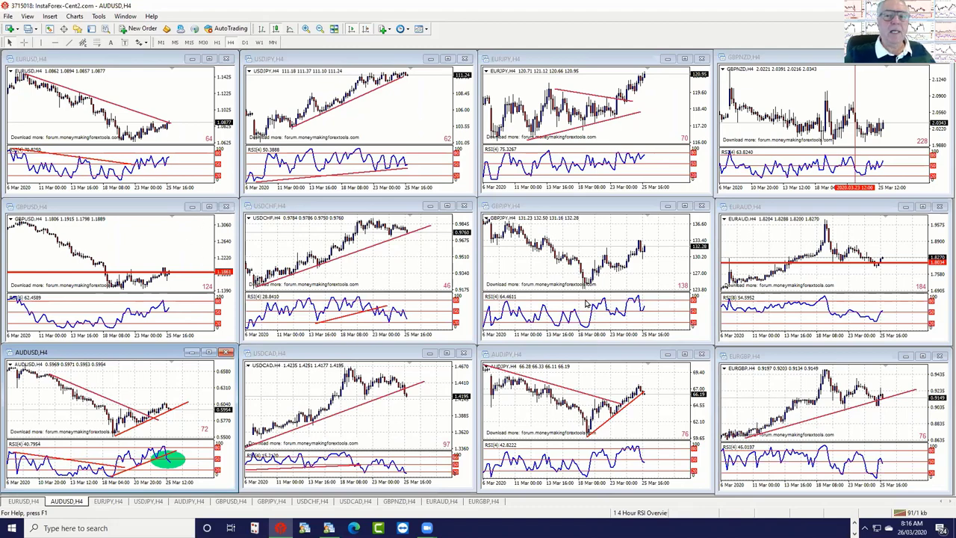
Draw a rising trendline beneath the RSI lows on the AUDJPY H4 chart, starting at the 18 March bottom
{"action": "left_click", "coordinate": [662, 390]}
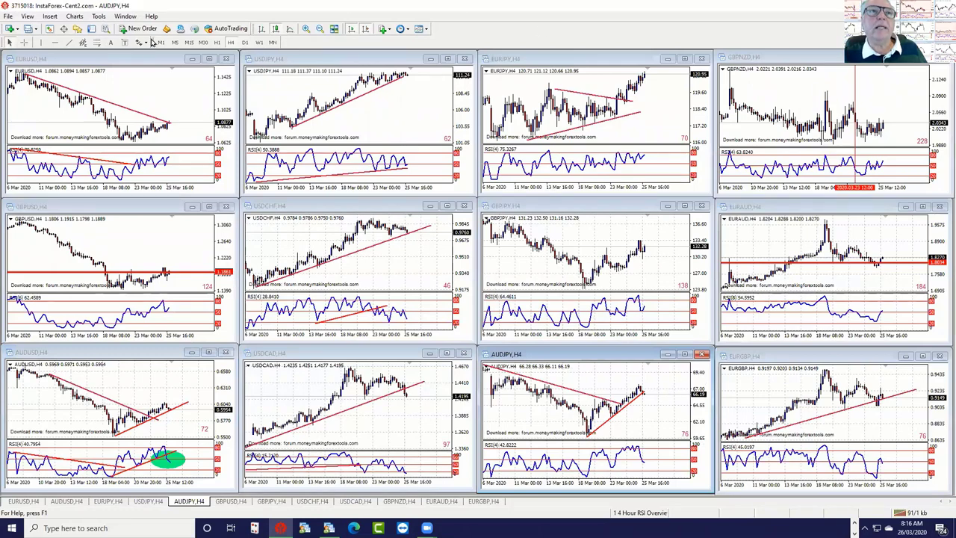
{"action": "left_click", "coordinate": [68, 42]}
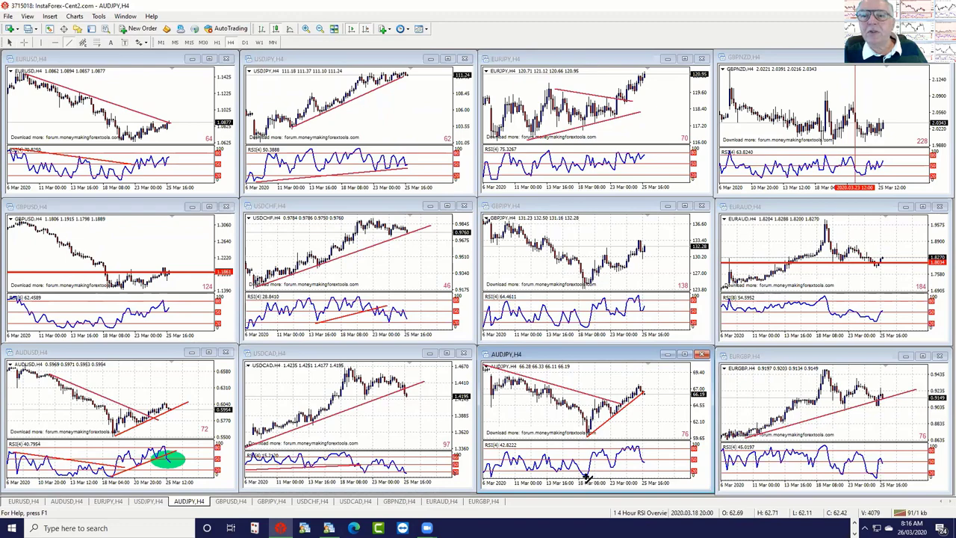
{"action": "left_click_drag", "start_coordinate": [587, 475], "coordinate": [647, 455]}
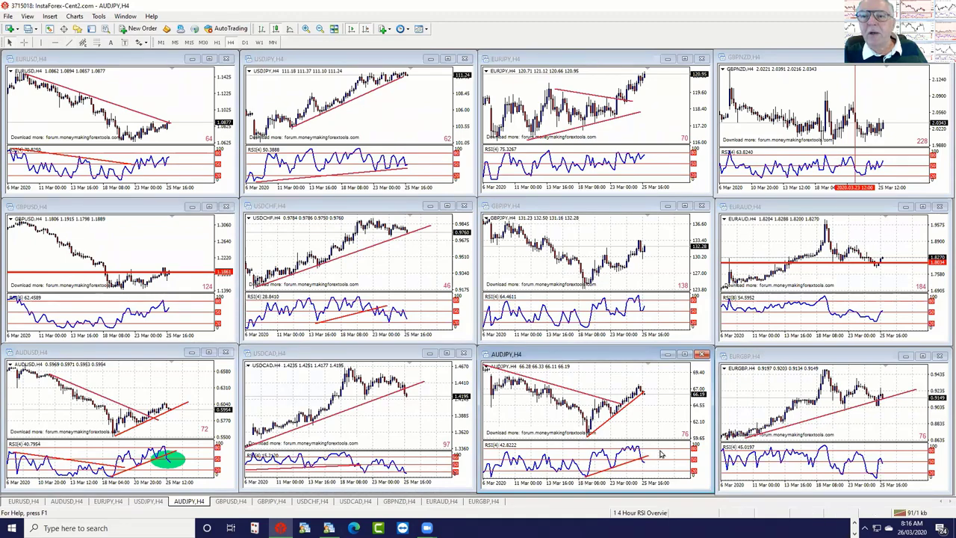
Maximize and enlarge the AUDJPY chart and mark the divergence with a nearly flat line over the RSI peaks and a rising line over the price highs
{"action": "left_click", "coordinate": [685, 356]}
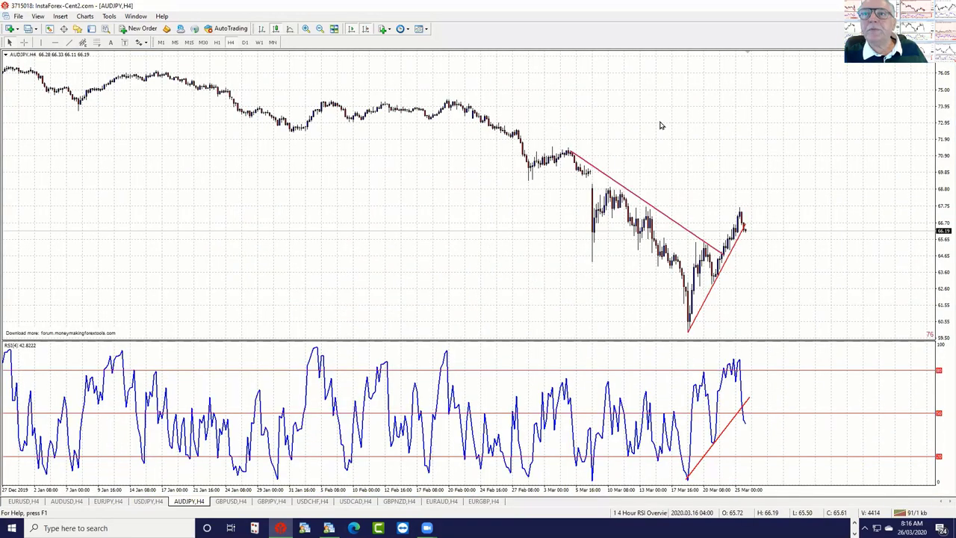
{"action": "left_click", "coordinate": [305, 28]}
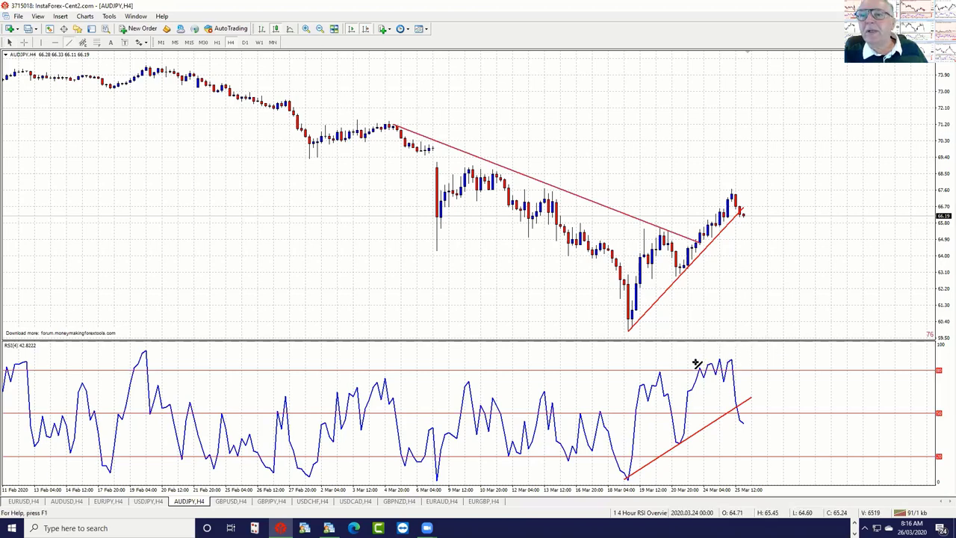
{"action": "left_click_drag", "start_coordinate": [696, 364], "coordinate": [739, 360]}
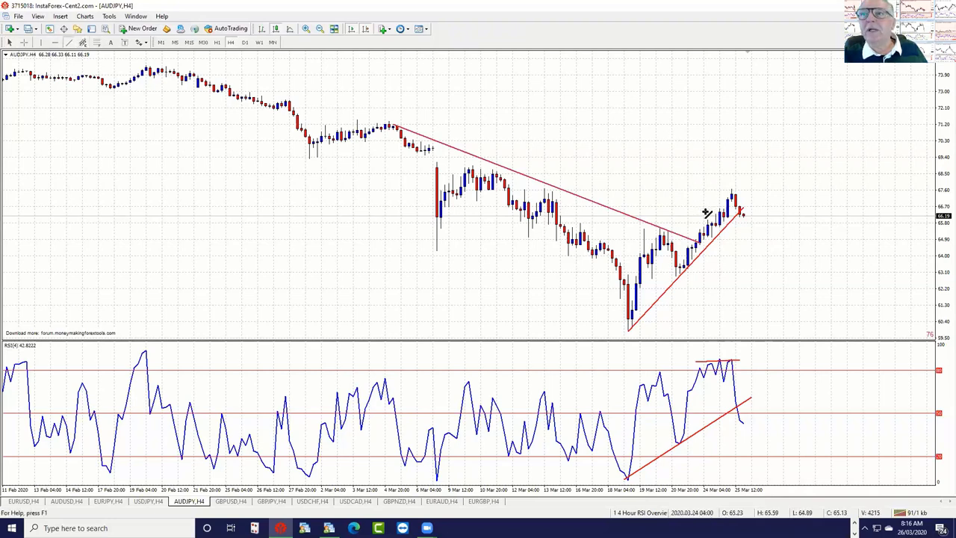
{"action": "left_click_drag", "start_coordinate": [703, 212], "coordinate": [743, 182]}
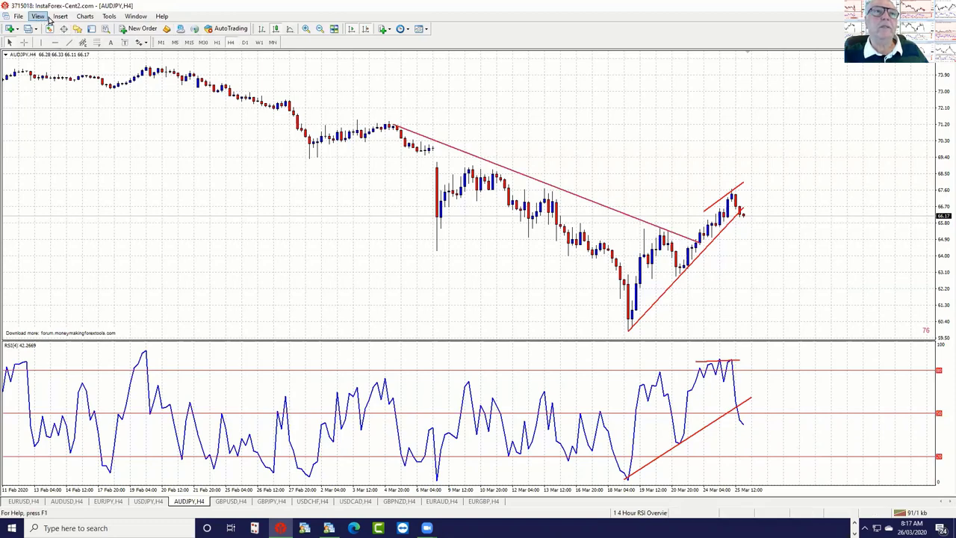
Draw an ellipse around the AUDJPY RSI trendline break near the 50 level, return to the tiled overview and make the ellipse taller
{"action": "left_click", "coordinate": [59, 17]}
{"action": "mouse_move", "coordinate": [89, 89]}
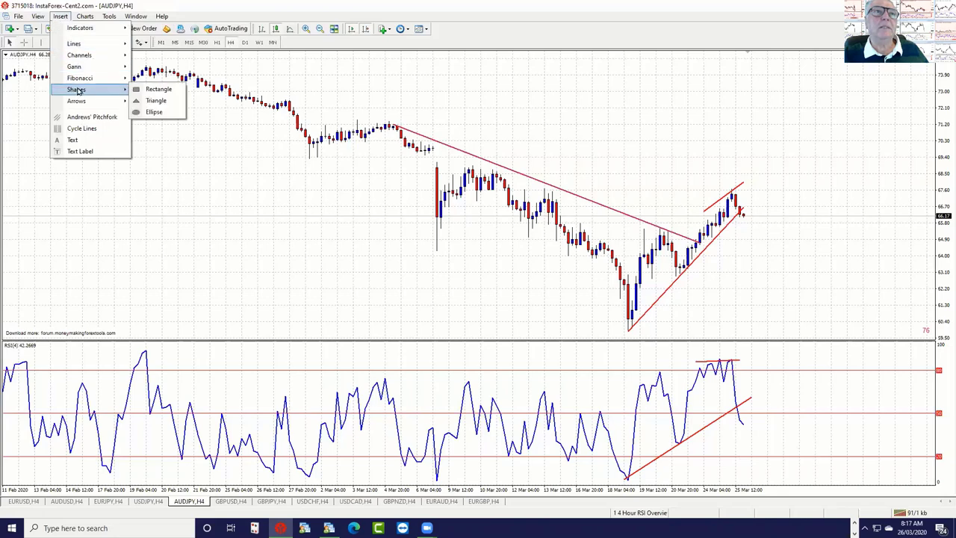
{"action": "left_click", "coordinate": [150, 112]}
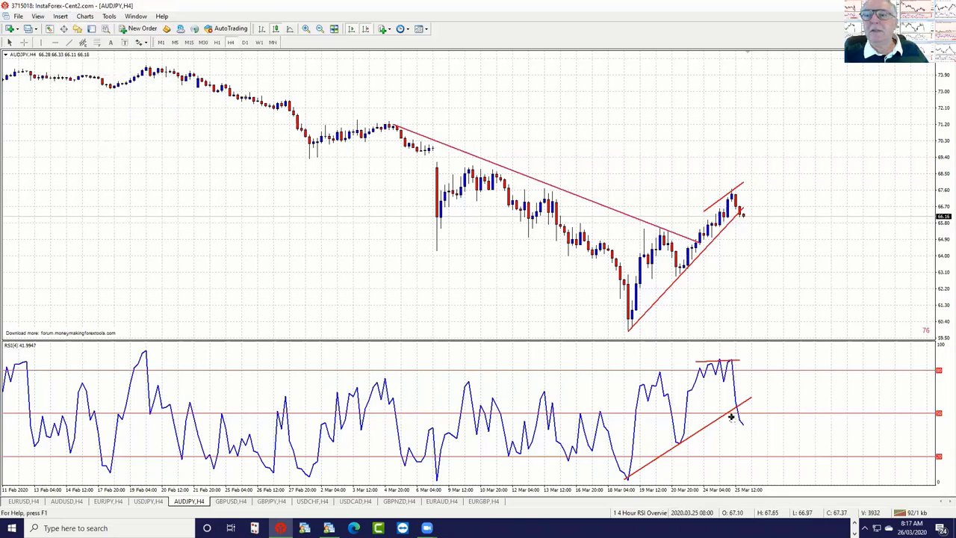
{"action": "mouse_move", "coordinate": [730, 419]}
{"action": "left_mouse_down"}
{"action": "mouse_move", "coordinate": [757, 425]}
{"action": "mouse_move", "coordinate": [749, 432]}
{"action": "mouse_move", "coordinate": [753, 415]}
{"action": "mouse_move", "coordinate": [741, 420]}
{"action": "left_mouse_up"}
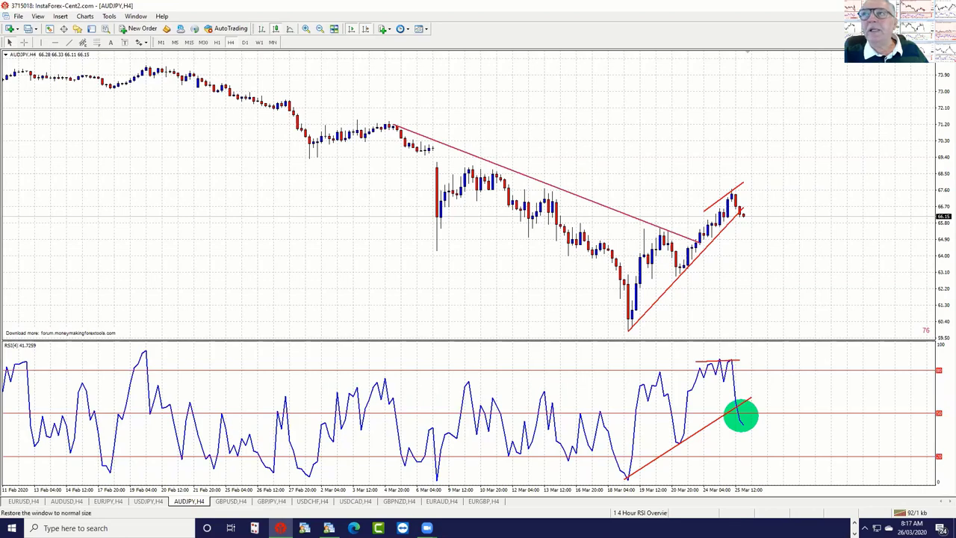
{"action": "key", "text": "alt+r"}
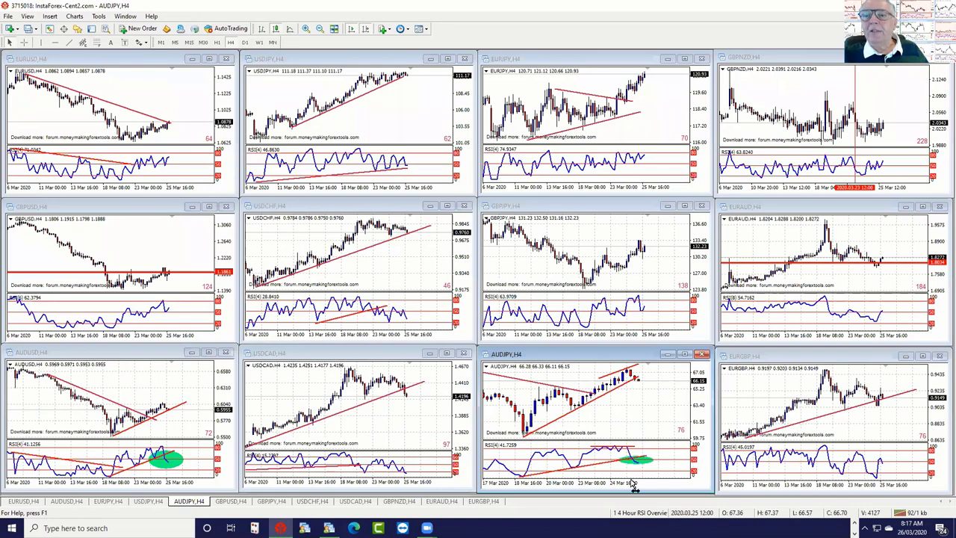
{"action": "mouse_move", "coordinate": [639, 469]}
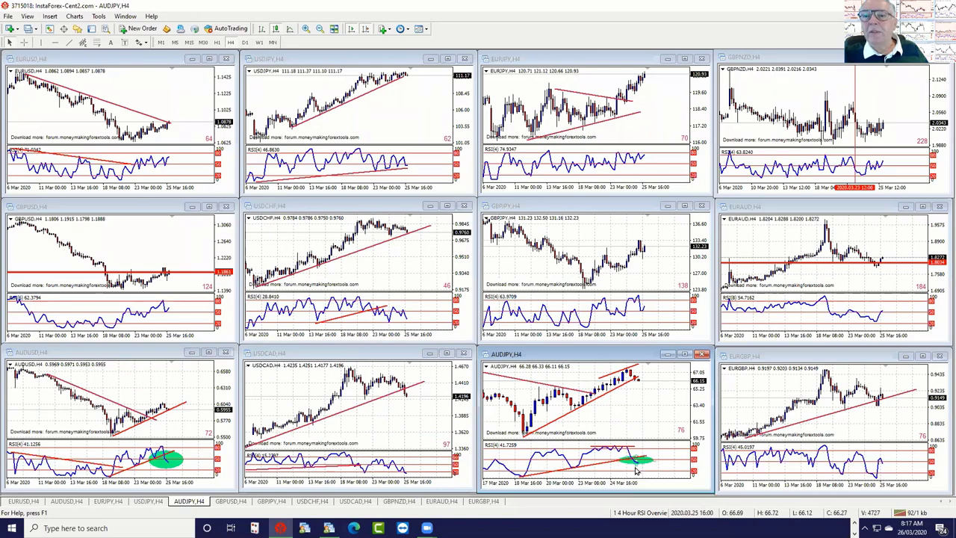
{"action": "left_click_drag", "start_coordinate": [637, 470], "coordinate": [639, 478]}
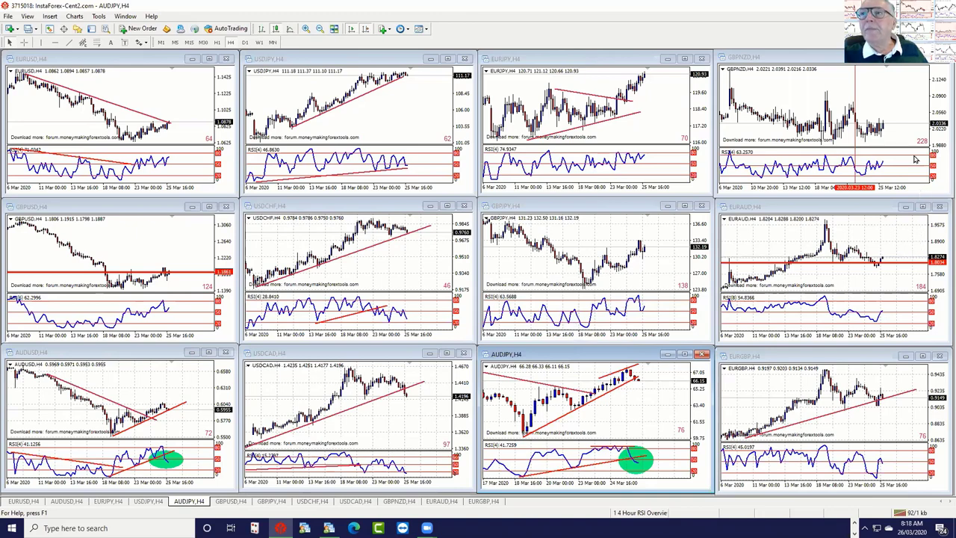
Maximize the EURAUD H4 chart and draw a falling RSI trendline from the March peak through the latest breakout
{"action": "left_click", "coordinate": [923, 208]}
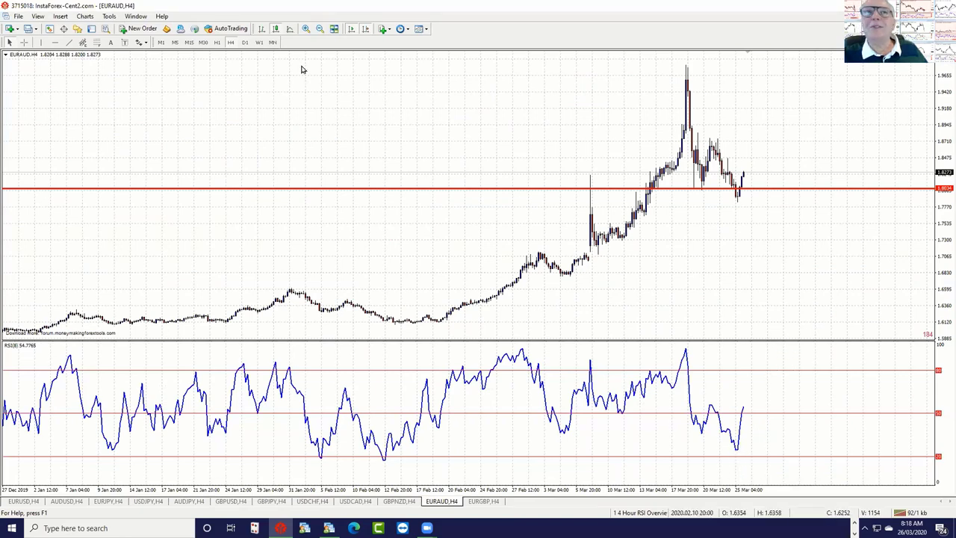
{"action": "left_click", "coordinate": [70, 43]}
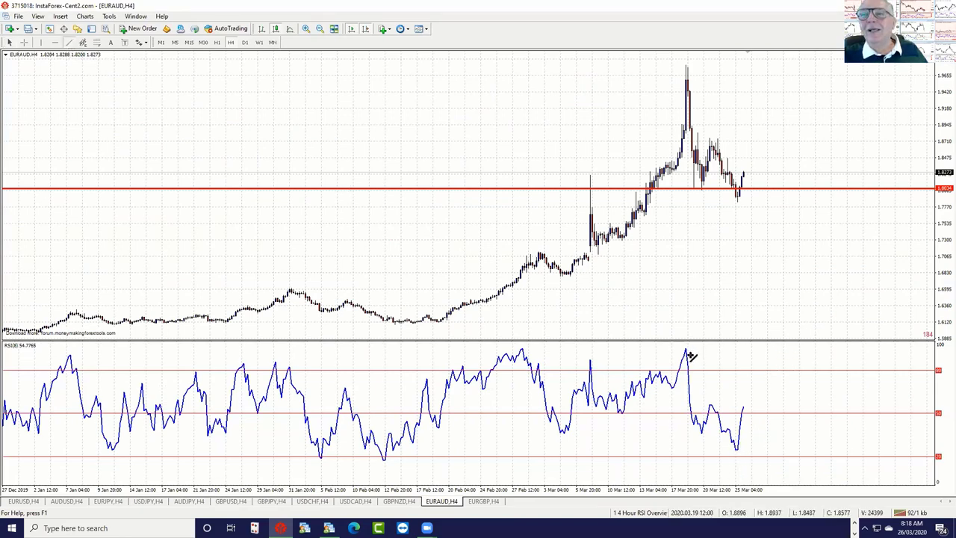
{"action": "left_click_drag", "start_coordinate": [685, 349], "coordinate": [751, 462]}
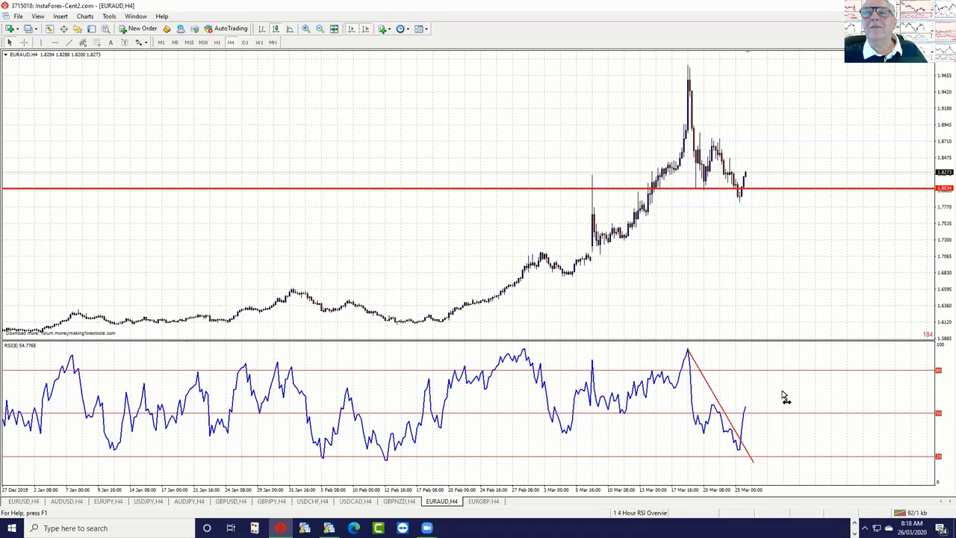
{"action": "scroll", "coordinate": [786, 393], "scroll_direction": "up", "scroll_amount": 2}
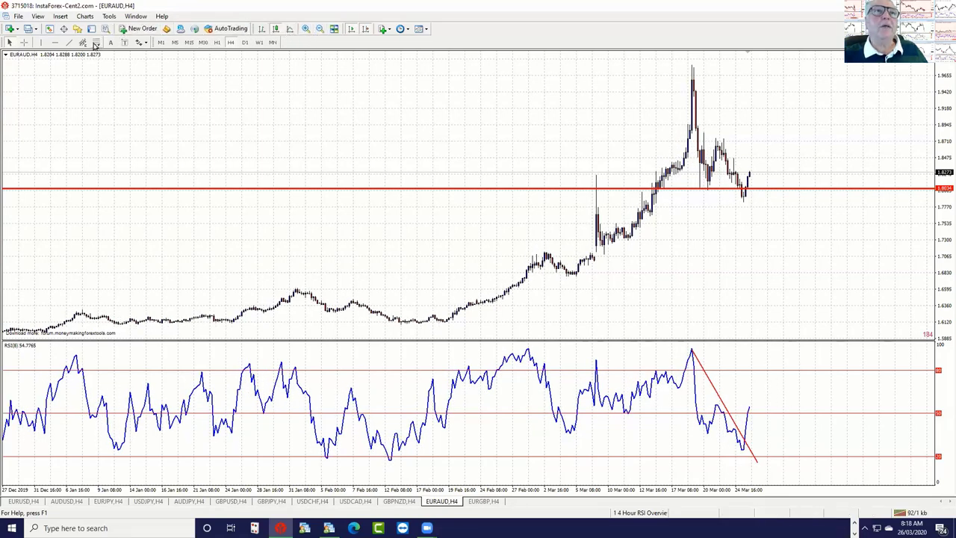
Place a stop sign beside the latest RSI values on the EURAUD chart and restore the tiled overview
{"action": "left_click", "coordinate": [140, 43]}
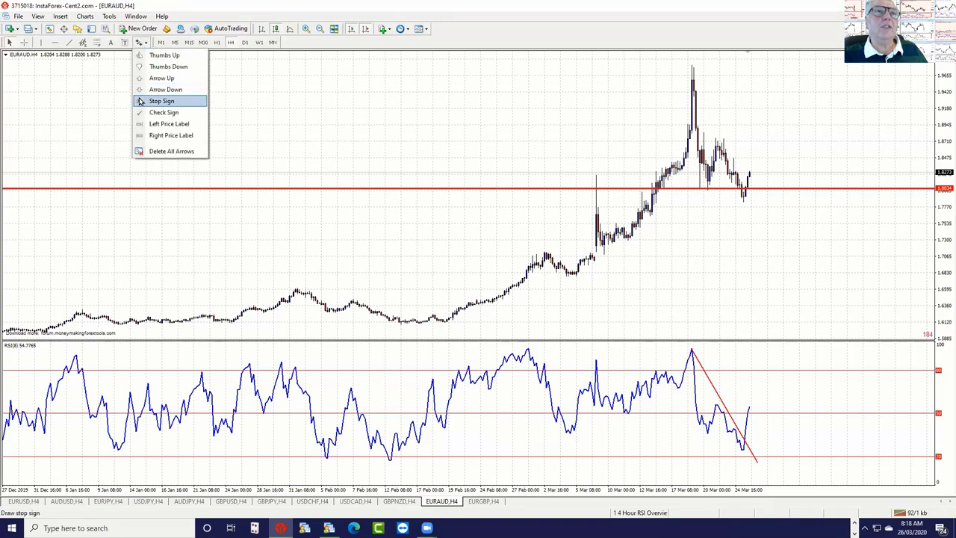
{"action": "left_click", "coordinate": [163, 101]}
{"action": "left_click", "coordinate": [773, 424]}
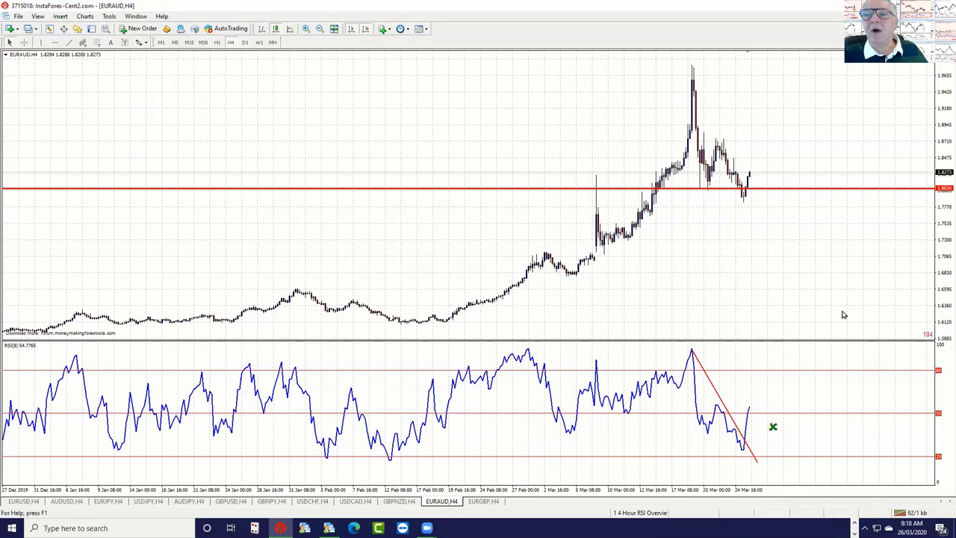
{"action": "key", "text": "alt+r"}
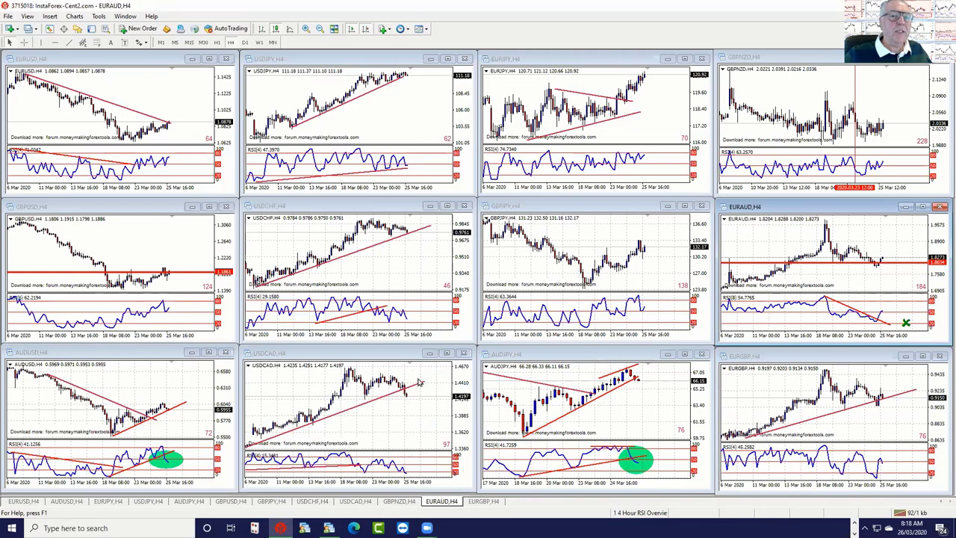
Maximize the USDCAD H4 chart, draw an ellipse around the price break below the rising trendline and restore the tiled overview
{"action": "left_click", "coordinate": [447, 353]}
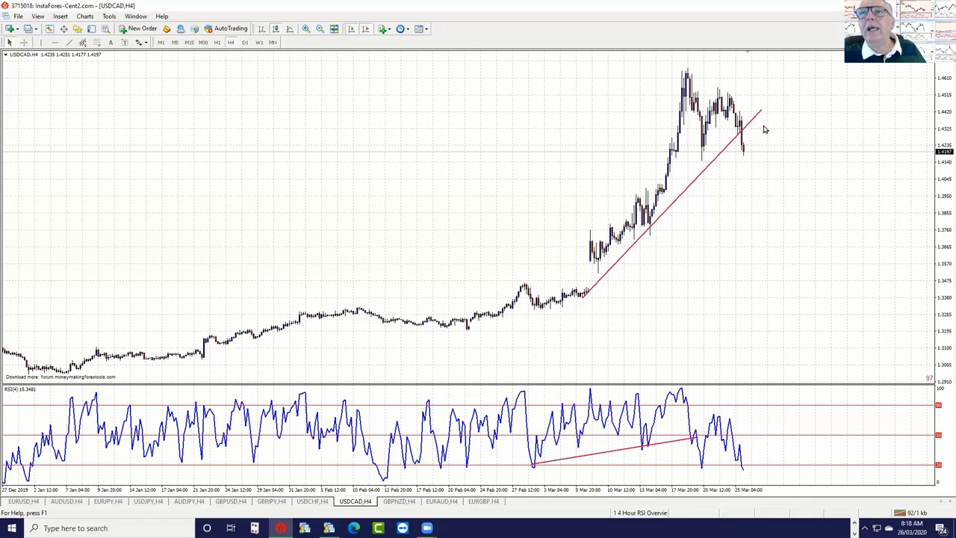
{"action": "left_click", "coordinate": [61, 17]}
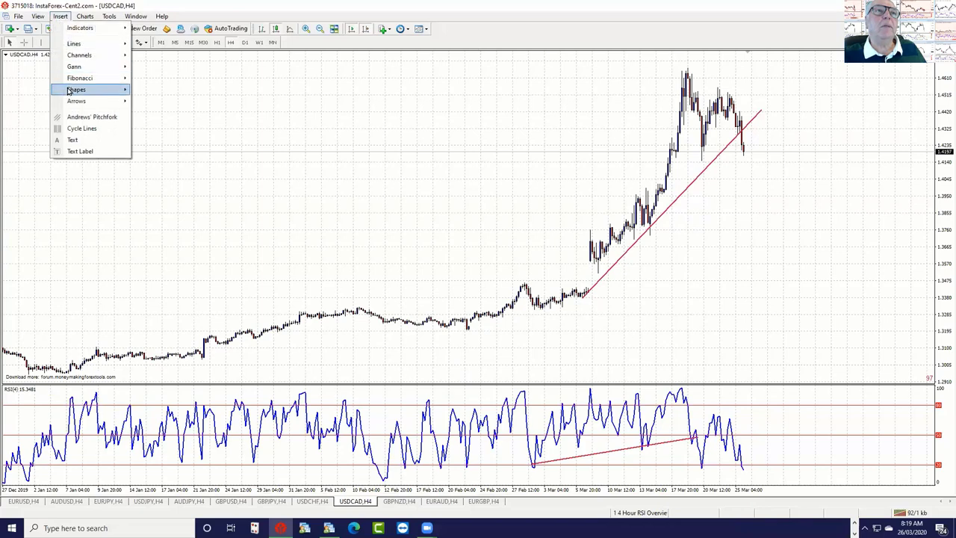
{"action": "mouse_move", "coordinate": [77, 90]}
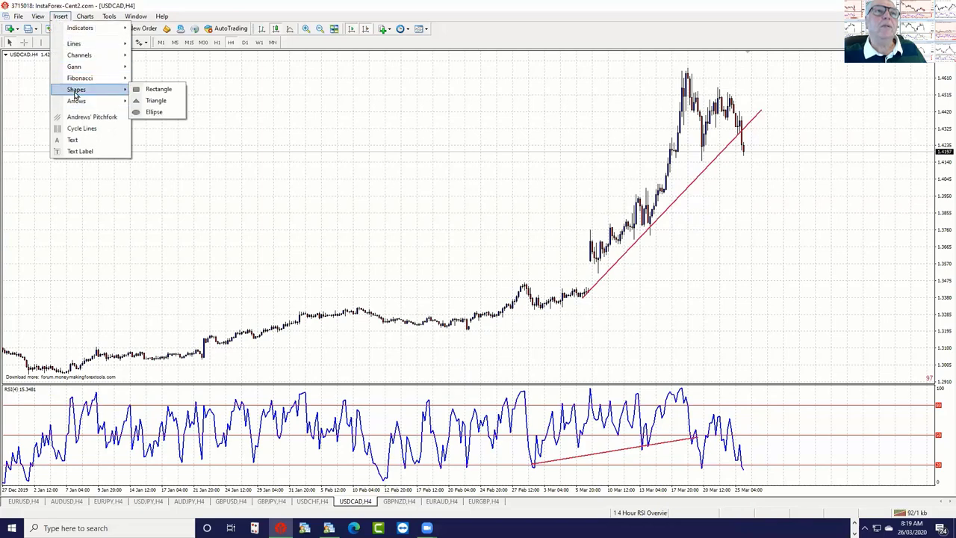
{"action": "left_click", "coordinate": [150, 112]}
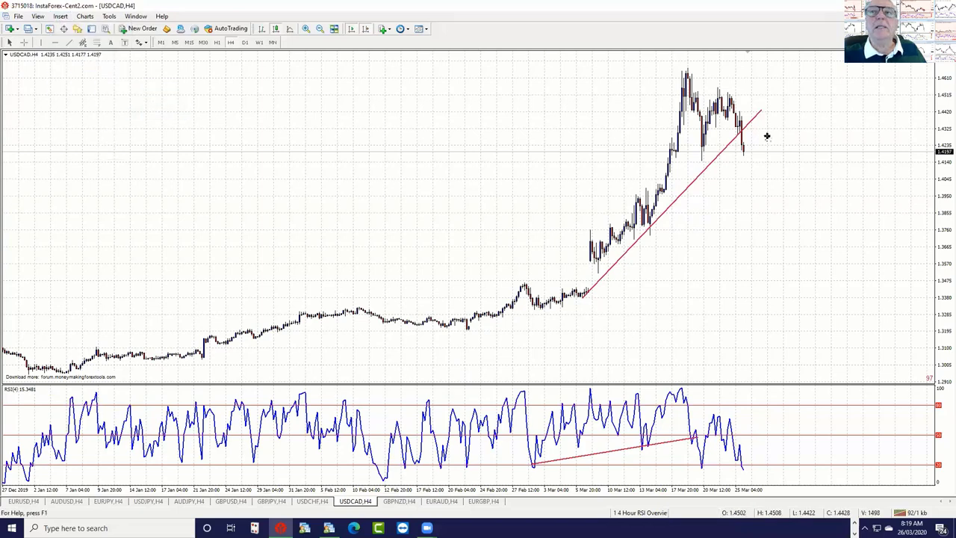
{"action": "mouse_move", "coordinate": [760, 138]}
{"action": "left_mouse_down"}
{"action": "mouse_move", "coordinate": [793, 138]}
{"action": "mouse_move", "coordinate": [776, 141]}
{"action": "mouse_move", "coordinate": [775, 174]}
{"action": "mouse_move", "coordinate": [753, 150]}
{"action": "left_mouse_up"}
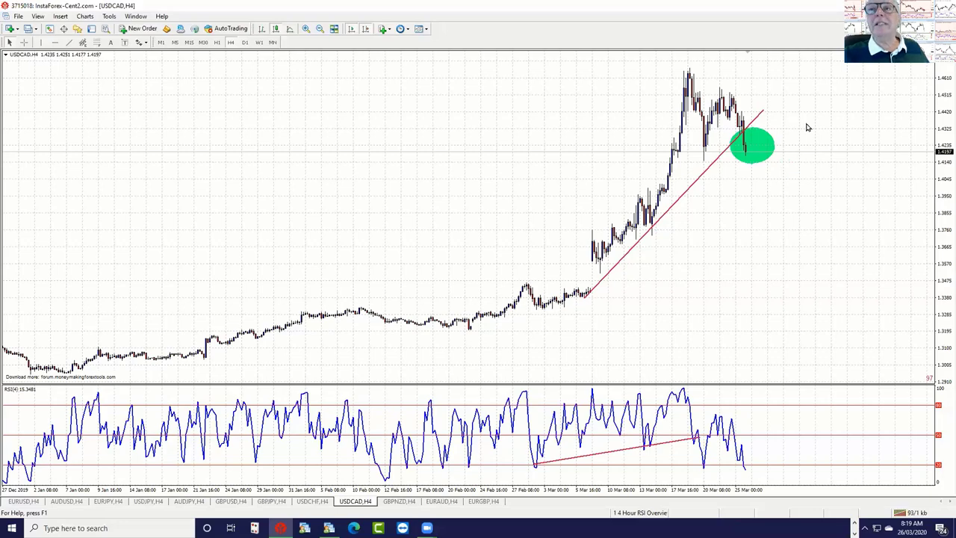
{"action": "key", "text": "alt+r"}
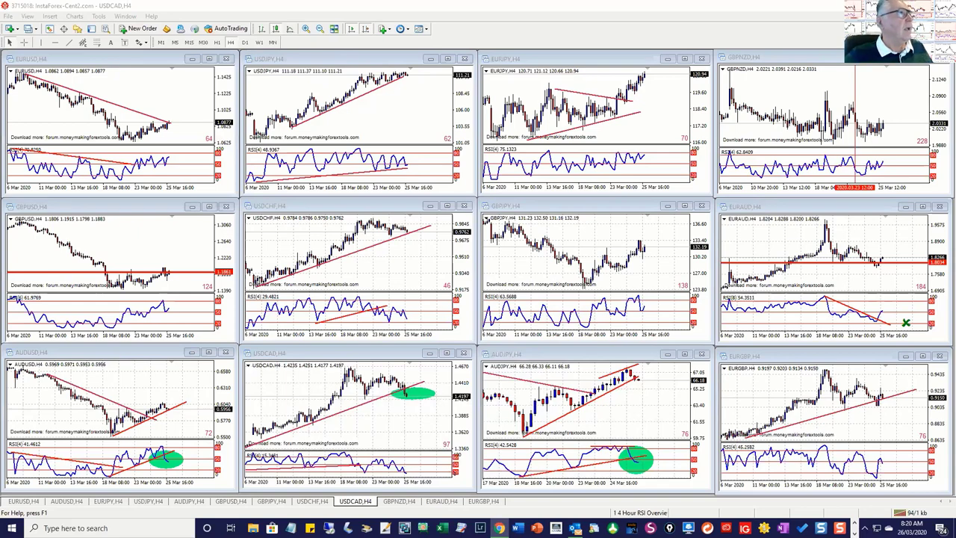
Switch to the Forex Tester 4 page in the browser and return to the MetaTrader chart overview
{"action": "key", "text": "alt+Tab"}
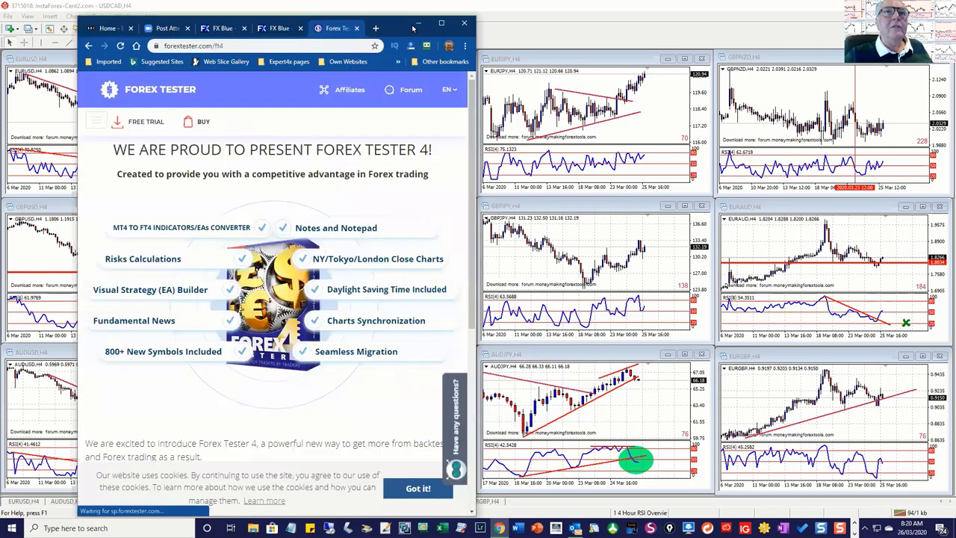
{"action": "double_click", "coordinate": [419, 21]}
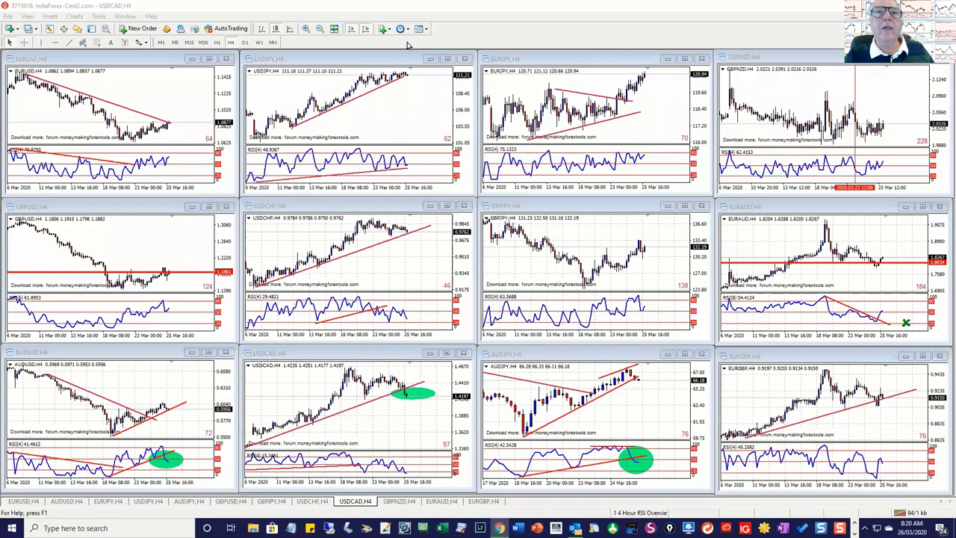
Maximize the USDJPY H4 chart, turn off its chart shift and go back through the older history to the 2013–2018 data gap
{"action": "double_click", "coordinate": [448, 63]}
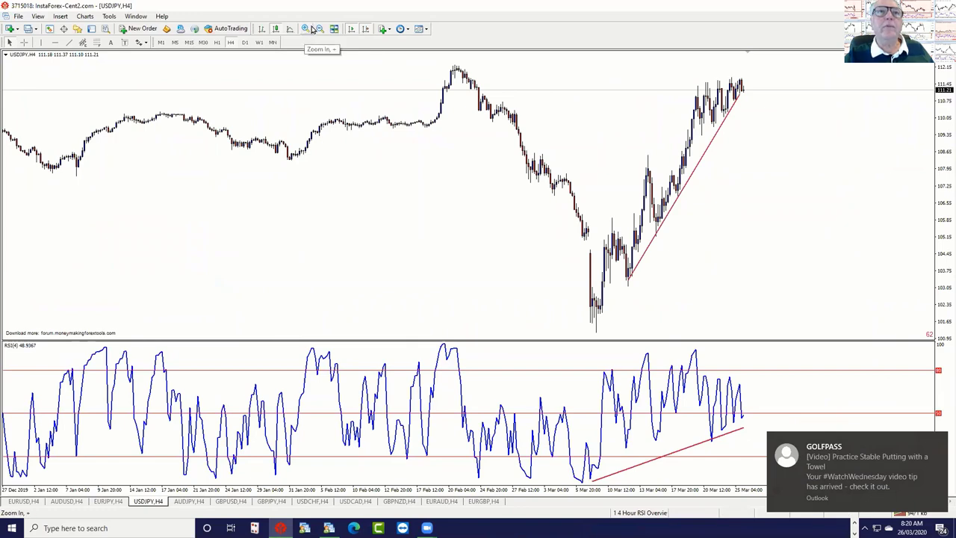
{"action": "left_click", "coordinate": [365, 29]}
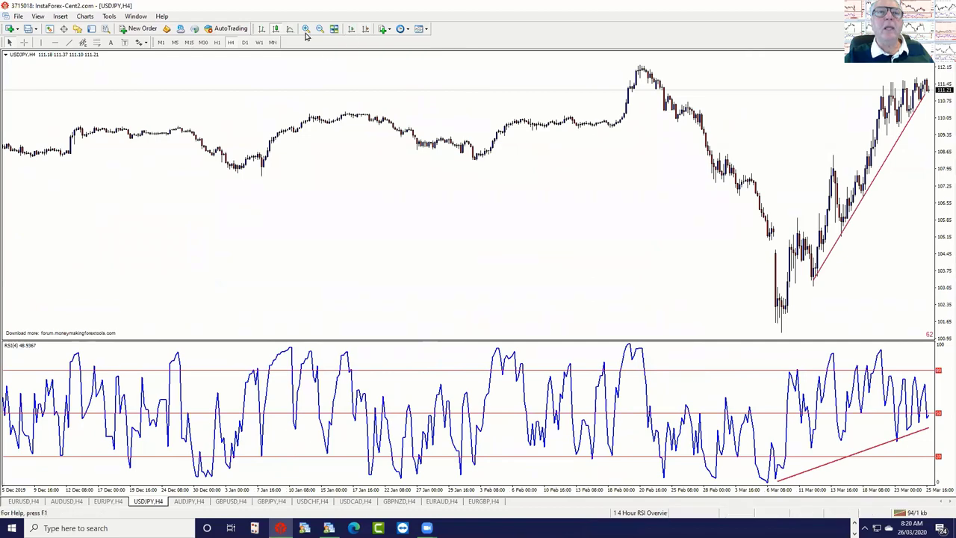
{"action": "left_click_drag", "start_coordinate": [87, 191], "coordinate": [842, 203]}
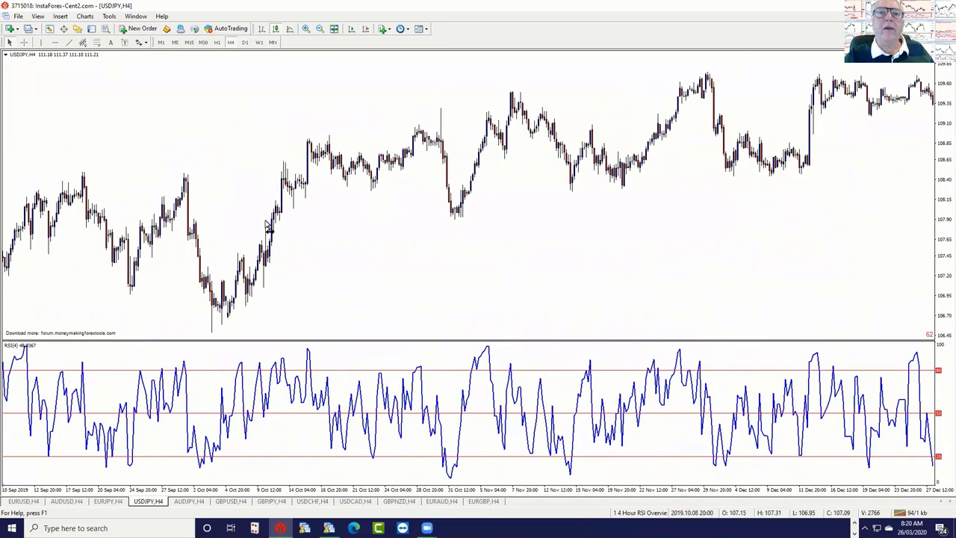
{"action": "left_click_drag", "start_coordinate": [269, 227], "coordinate": [453, 234]}
{"action": "scroll", "coordinate": [453, 234], "scroll_direction": "down", "scroll_amount": 15}
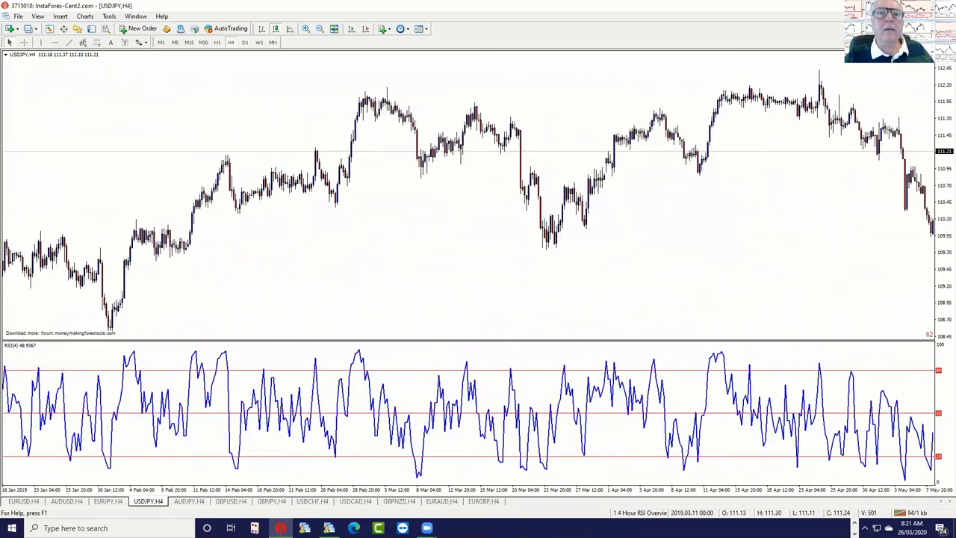
{"action": "scroll", "coordinate": [346, 229], "scroll_direction": "down", "scroll_amount": 15}
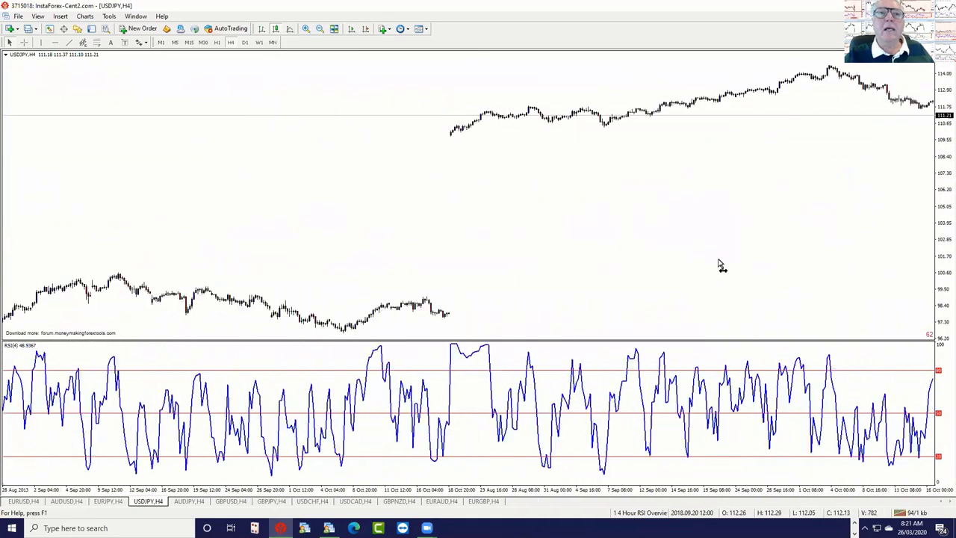
Take the USDJPY H4 chart back past the data gap to the April–July 2013 price history
{"action": "scroll", "coordinate": [304, 216], "scroll_direction": "down", "scroll_amount": 12}
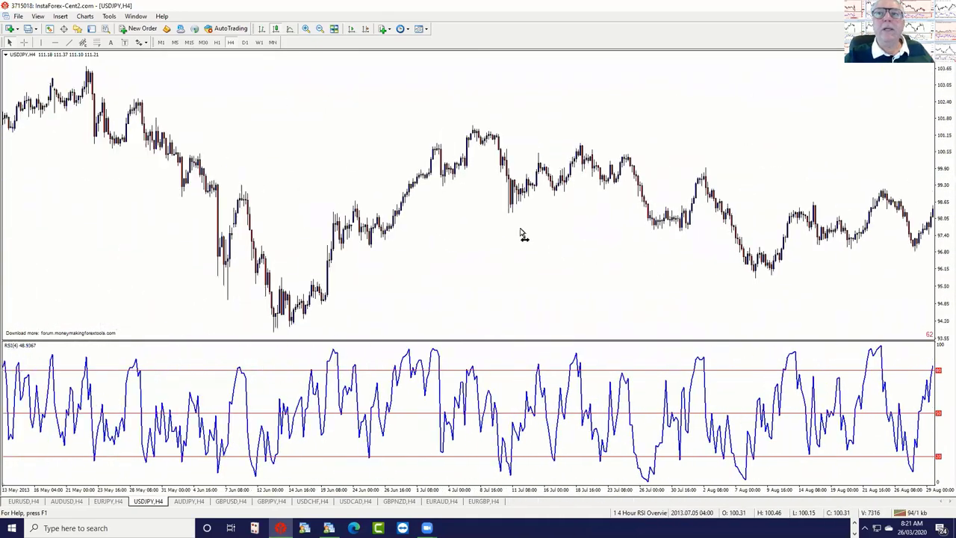
{"action": "scroll", "coordinate": [717, 246], "scroll_direction": "up", "scroll_amount": 1}
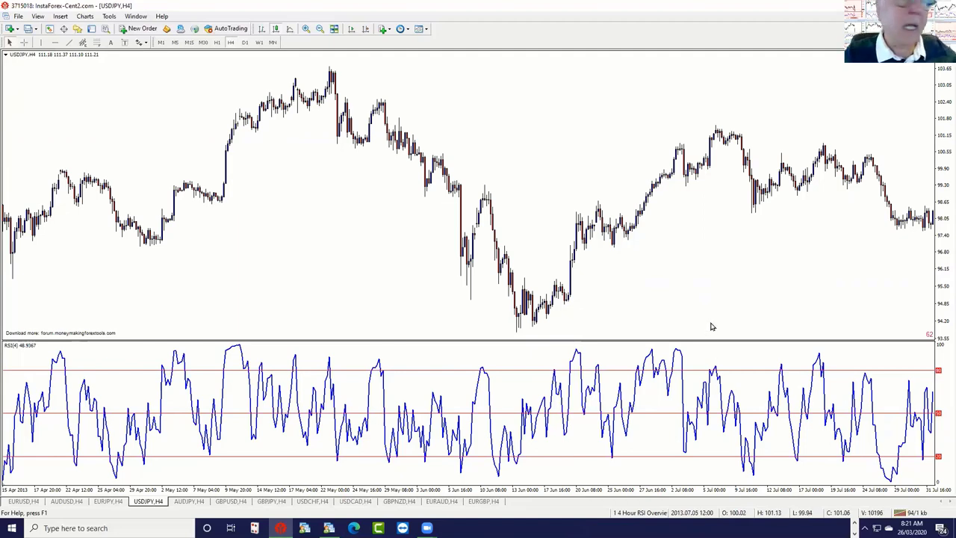
{"action": "key", "text": "F9"}
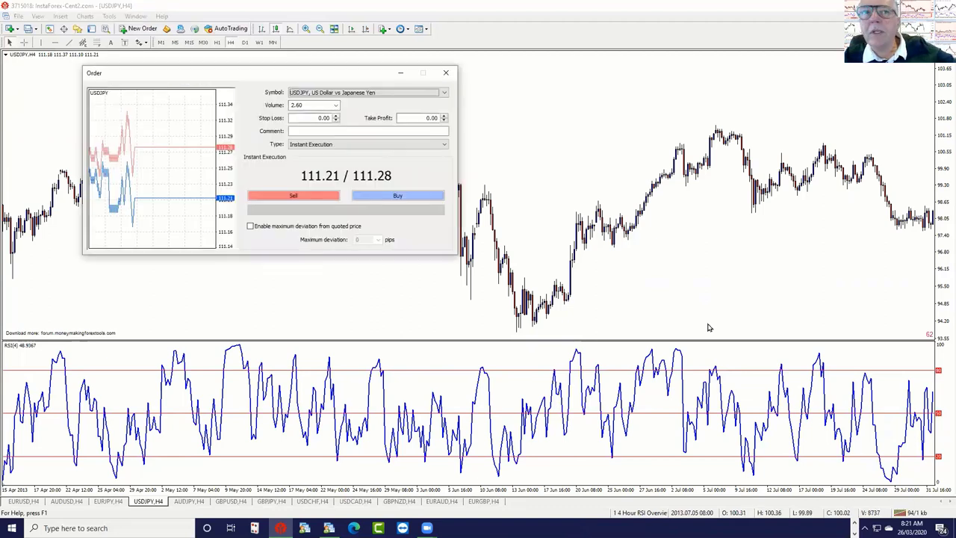
{"action": "left_click", "coordinate": [445, 73]}
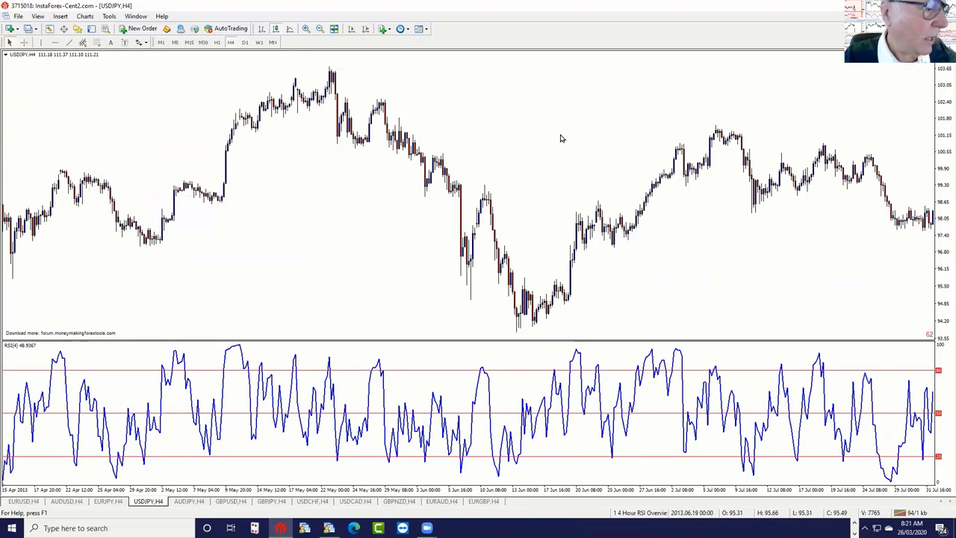
{"action": "key", "text": "F11"}
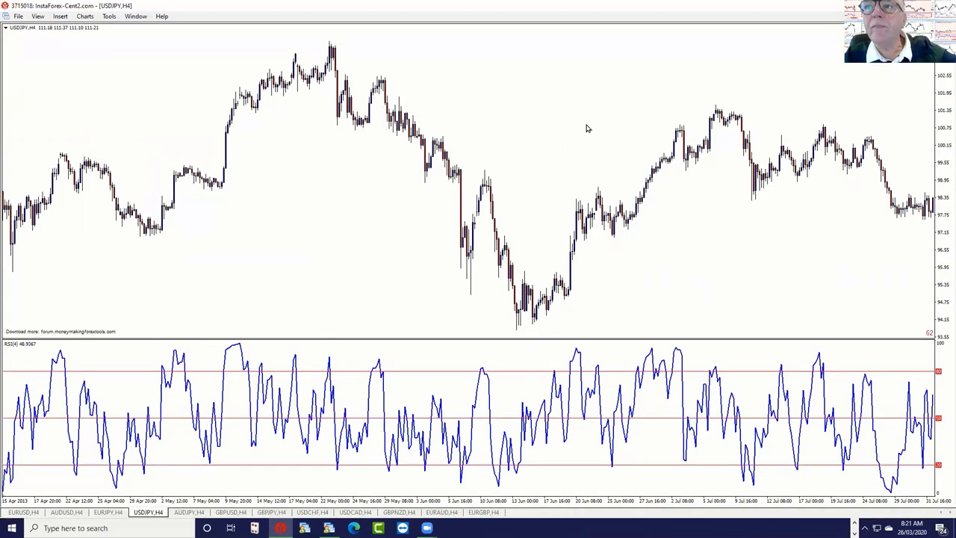
{"action": "key", "text": "F11"}
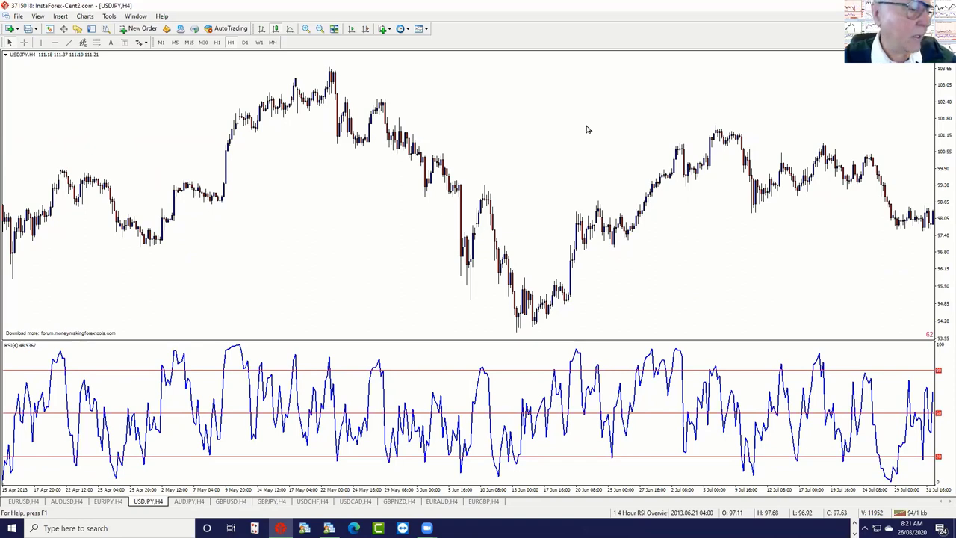
{"action": "key", "text": "F10"}
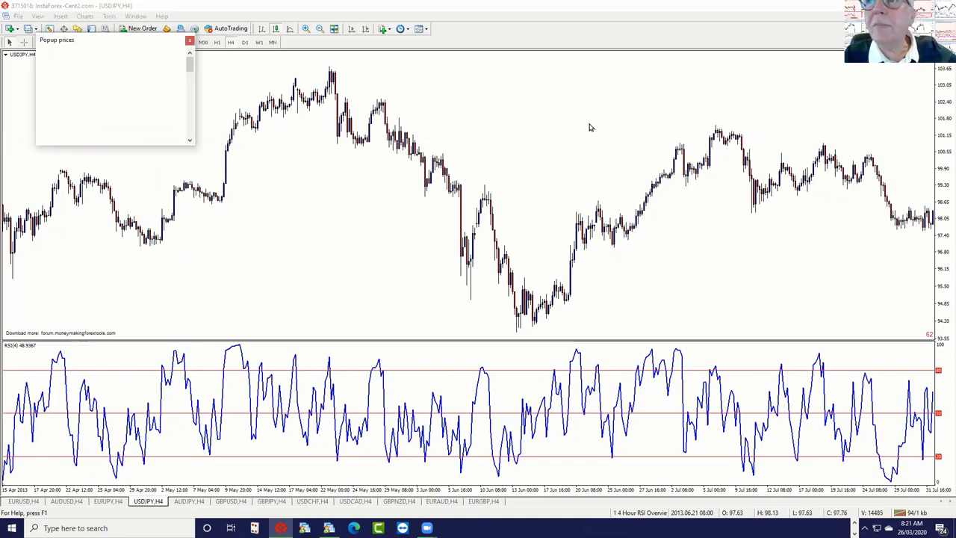
{"action": "left_click", "coordinate": [190, 40]}
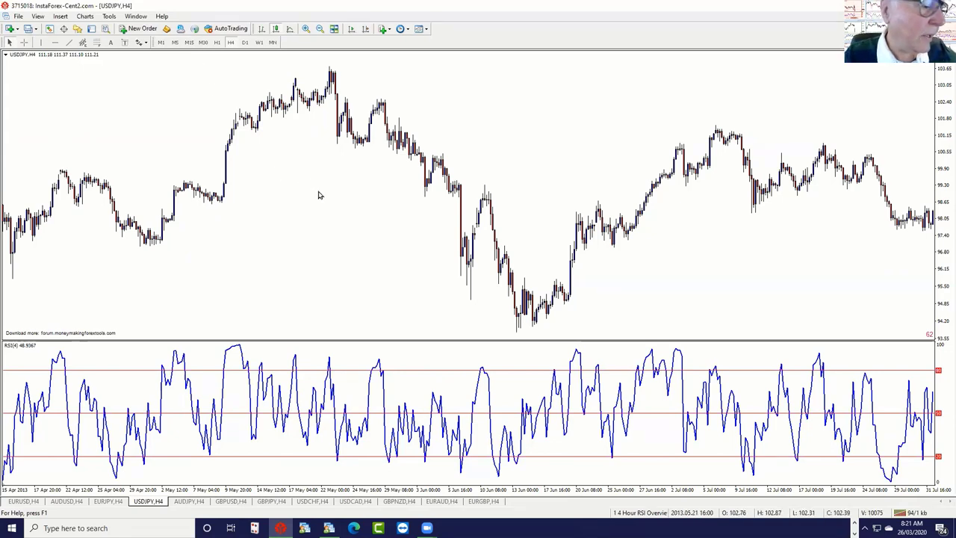
Draw a falling trendline across the late-July 2013 RSI peaks on the USDJPY H4 chart
{"action": "key", "text": "Right"}
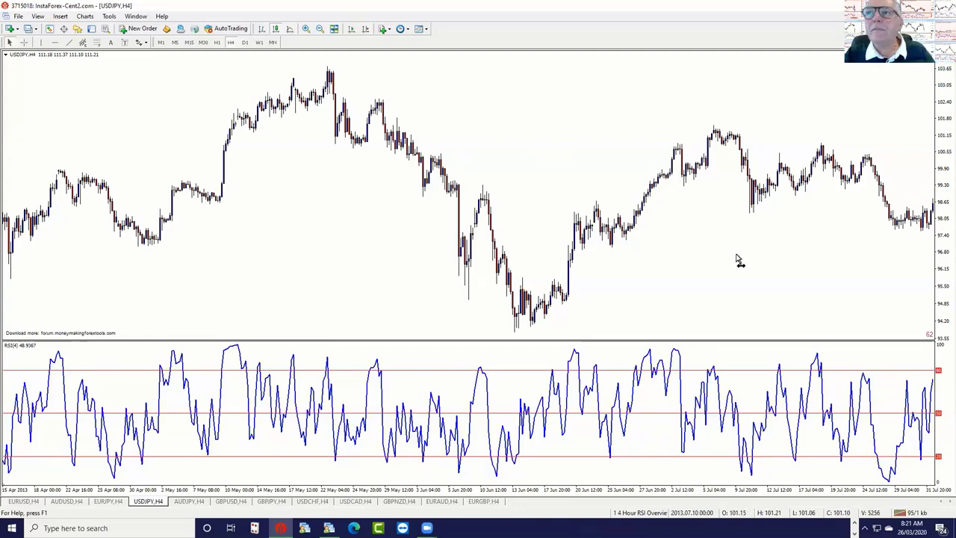
{"action": "key", "text": "Left"}
{"action": "key", "text": "Left"}
{"action": "key", "text": "Left"}
{"action": "key", "text": "Left"}
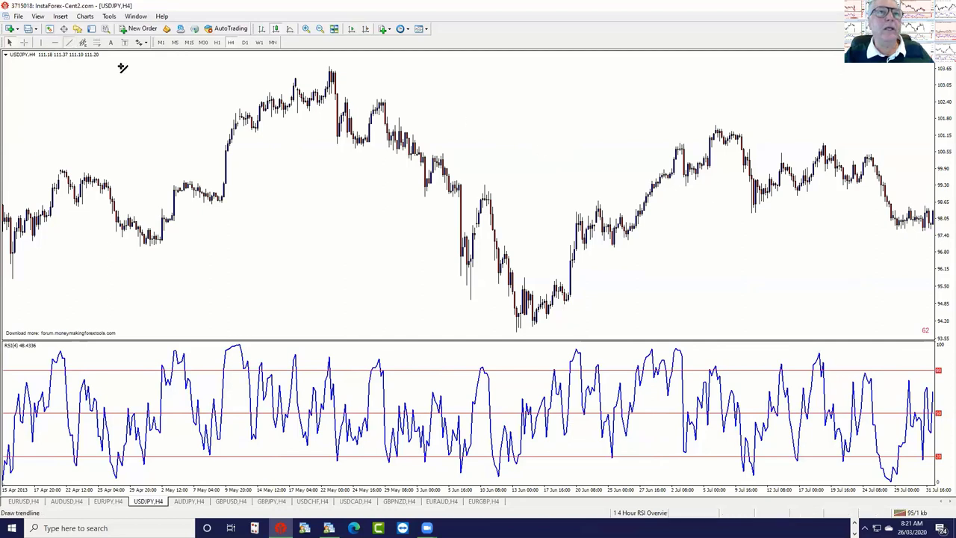
{"action": "left_click_drag", "start_coordinate": [818, 357], "coordinate": [941, 391]}
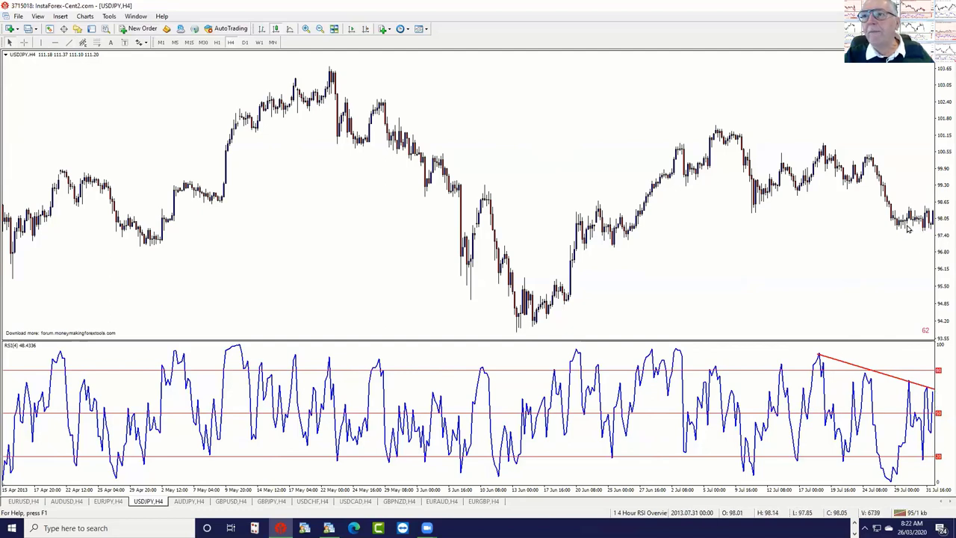
Draw short rising trendlines beneath the late-July 2013 price lows and the matching RSI lows
{"action": "left_click", "coordinate": [68, 44]}
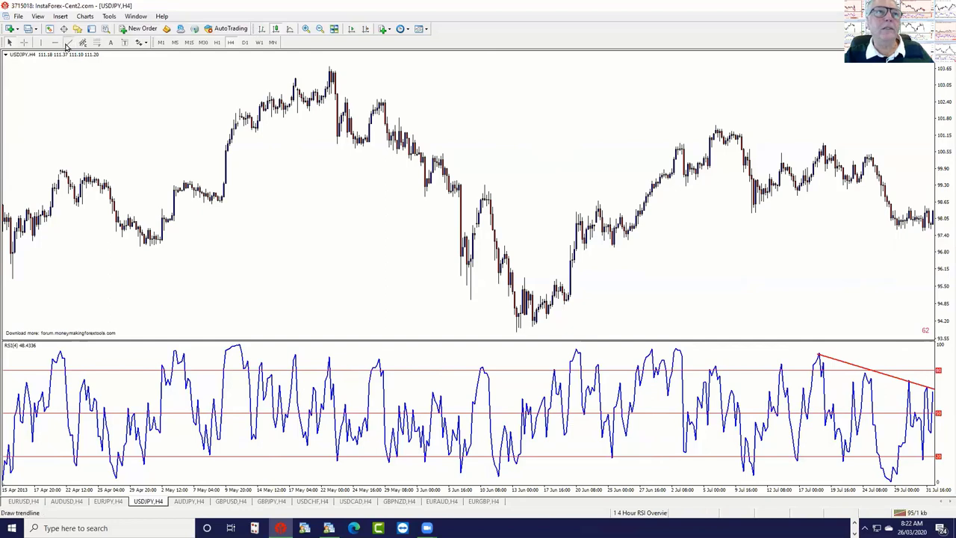
{"action": "left_click_drag", "start_coordinate": [896, 232], "coordinate": [932, 227]}
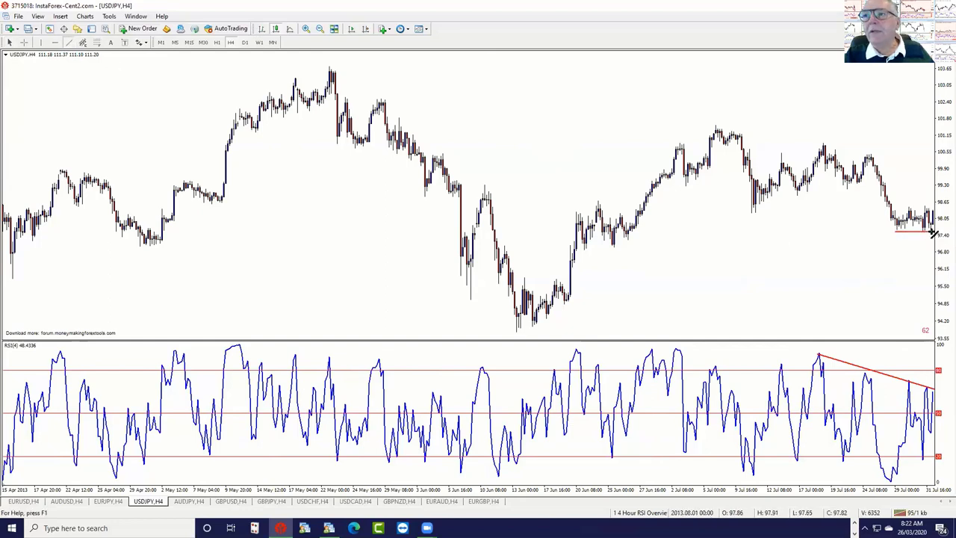
{"action": "left_click", "coordinate": [67, 43]}
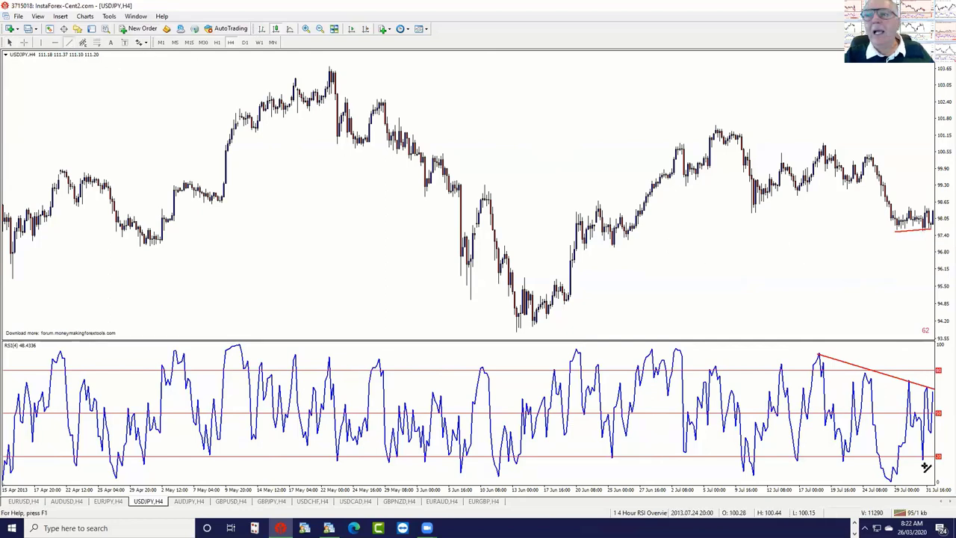
{"action": "left_click_drag", "start_coordinate": [893, 482], "coordinate": [933, 453]}
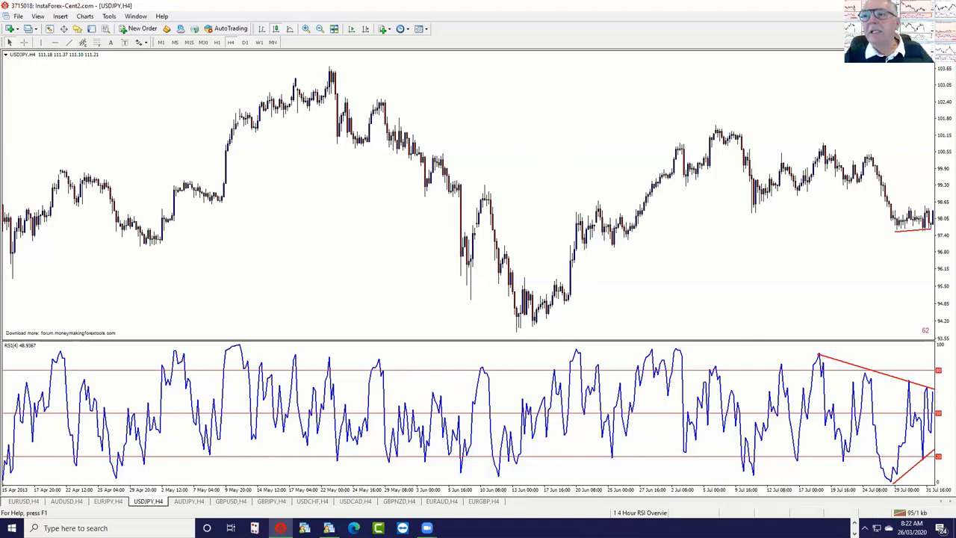
Draw a falling trendline across the July 2013 price highs and copy it parallel down to the lows to form a channel
{"action": "mouse_move", "coordinate": [931, 395]}
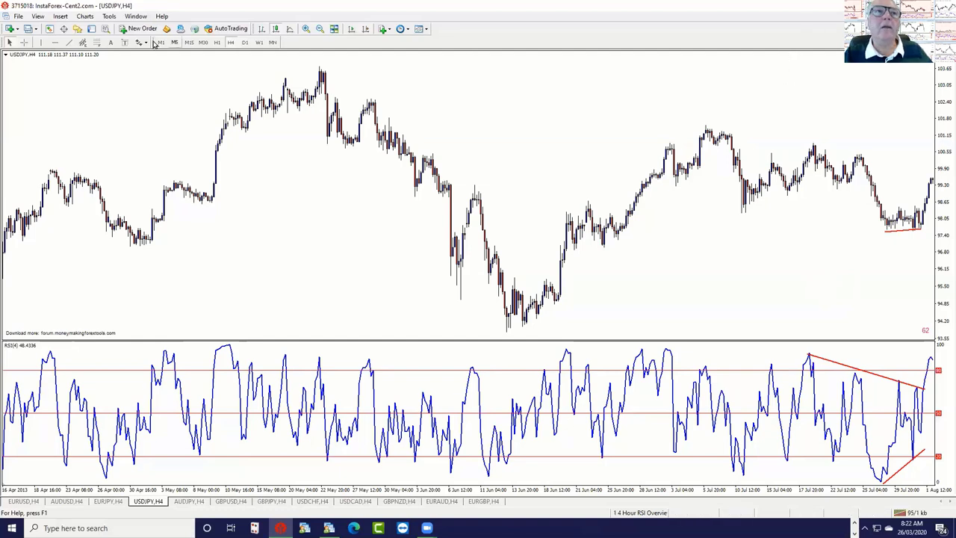
{"action": "left_click", "coordinate": [68, 42]}
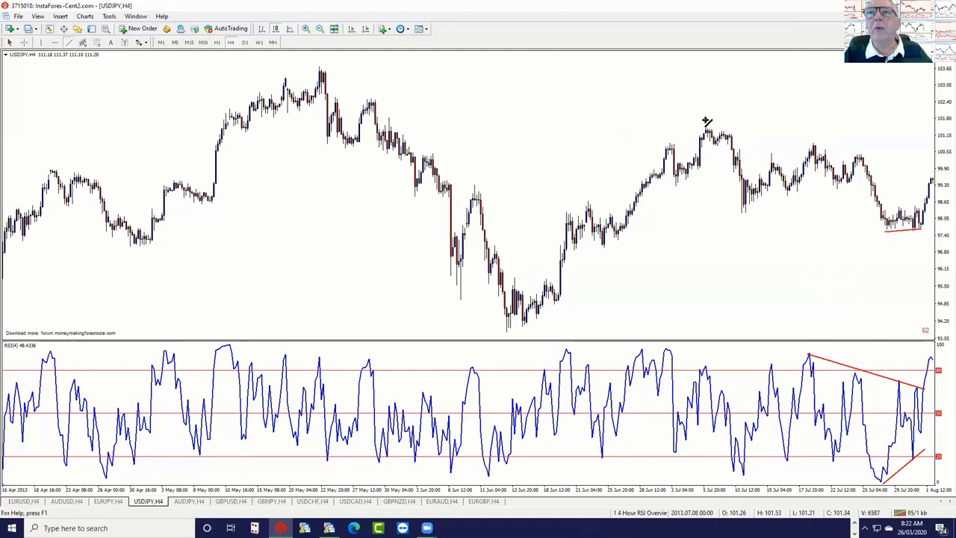
{"action": "left_click_drag", "start_coordinate": [705, 127], "coordinate": [908, 161]}
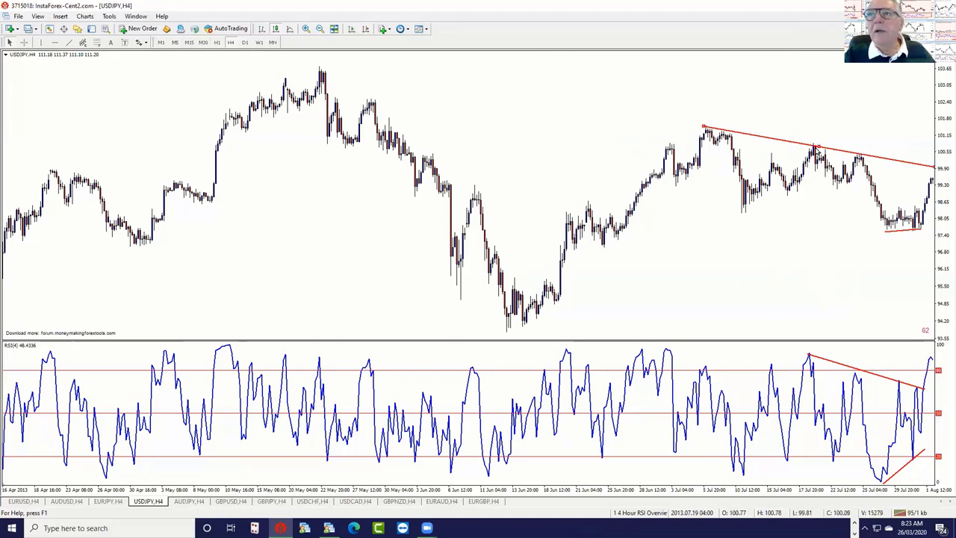
{"action": "left_click_drag", "start_coordinate": [819, 152], "coordinate": [819, 221], "text": "ctrl"}
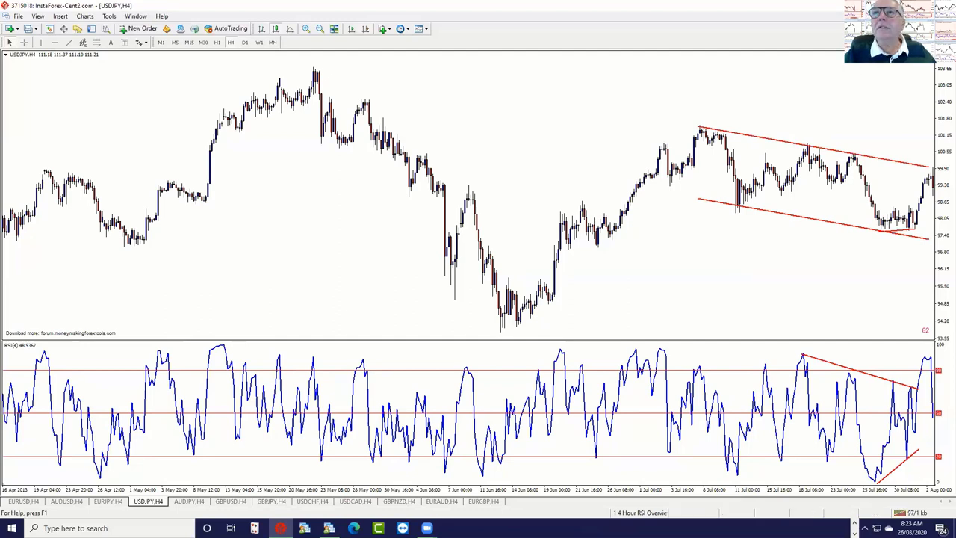
Return the USDJPY H4 chart to the latest bars with chart shift on and restore the tiled overview
{"action": "left_click", "coordinate": [352, 29]}
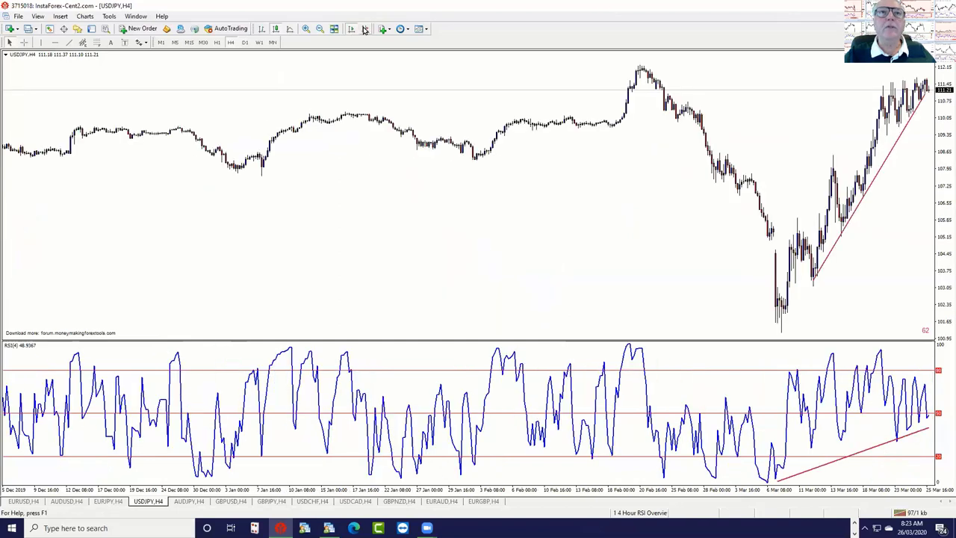
{"action": "left_click", "coordinate": [365, 29]}
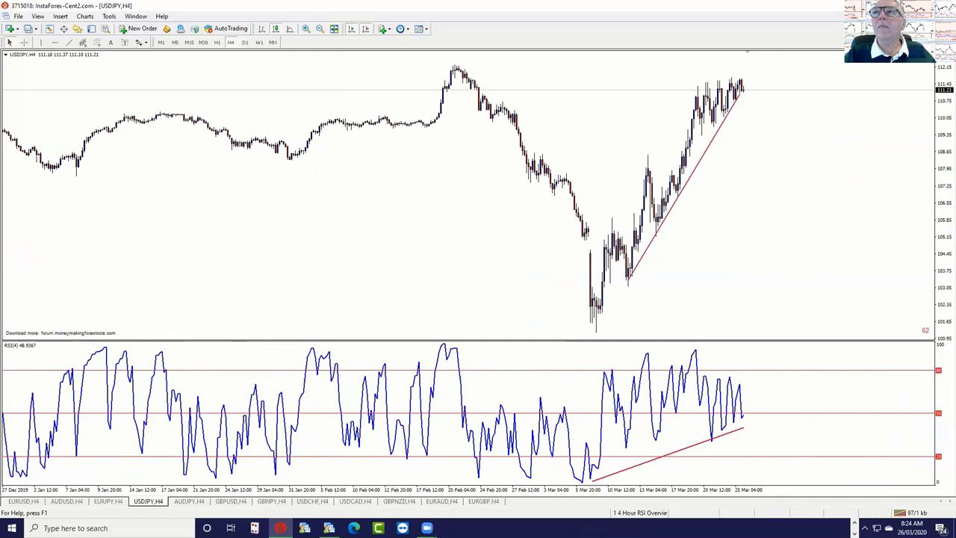
{"action": "left_click", "coordinate": [935, 16]}
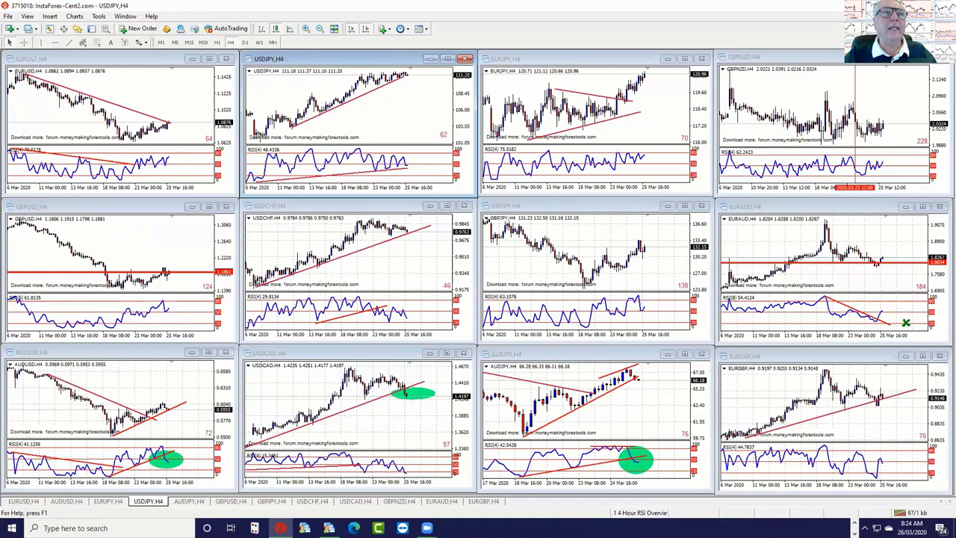
Load the "3 USDJPY" chart profile
{"action": "left_click", "coordinate": [30, 29]}
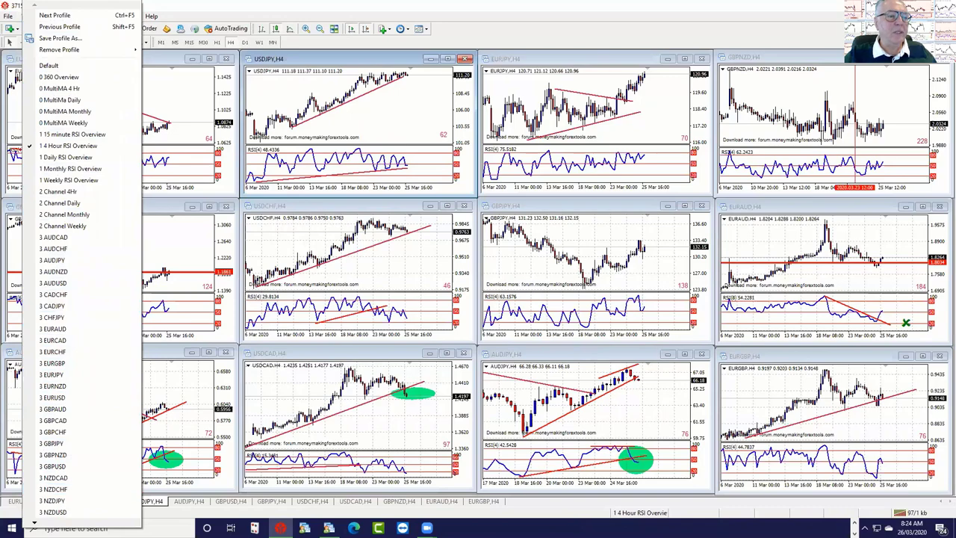
{"action": "scroll", "coordinate": [58, 507], "scroll_direction": "down", "scroll_amount": 3}
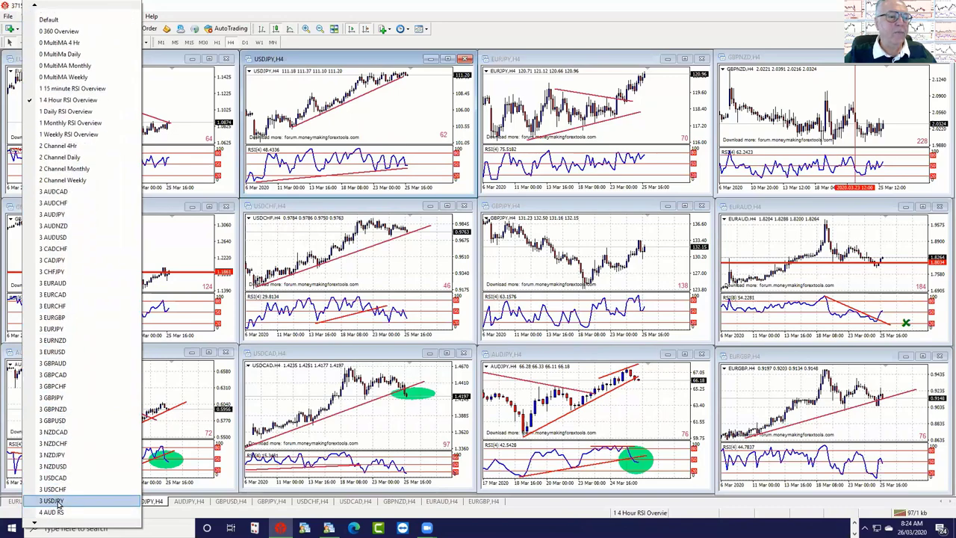
{"action": "left_click", "coordinate": [55, 501]}
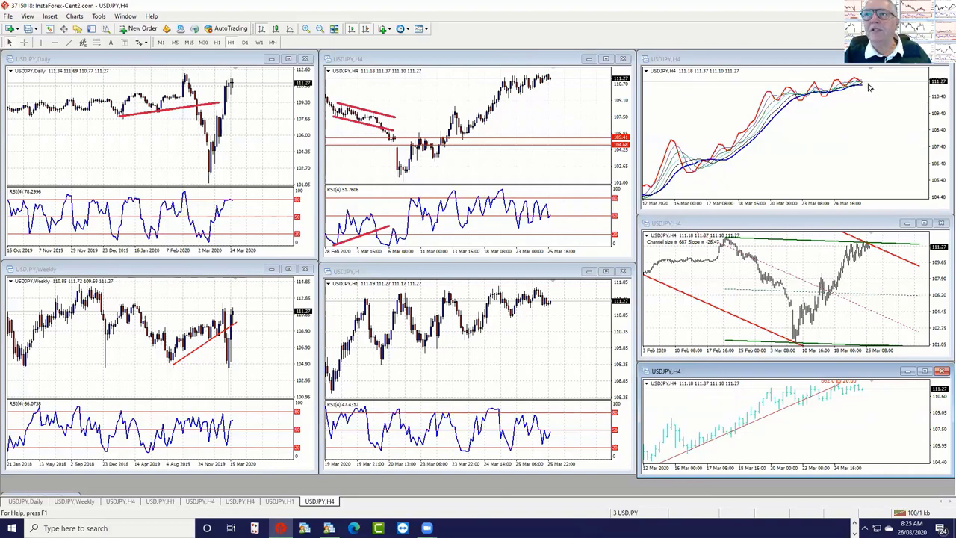
Maximize the USDJPY H4 channel chart, compress its price scale until both channels show fully and restore the tiled layout
{"action": "mouse_move", "coordinate": [866, 89]}
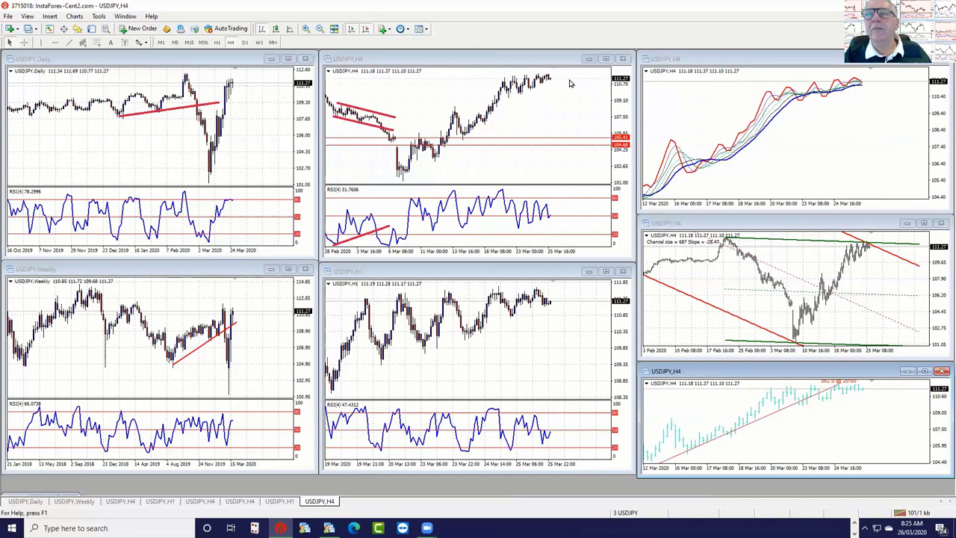
{"action": "left_click", "coordinate": [924, 224]}
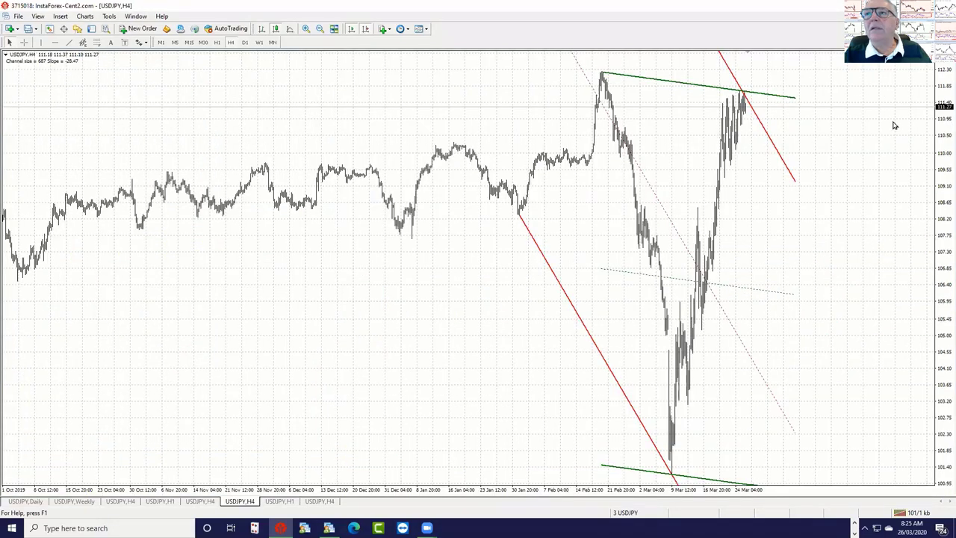
{"action": "left_click_drag", "start_coordinate": [943, 78], "coordinate": [868, 175]}
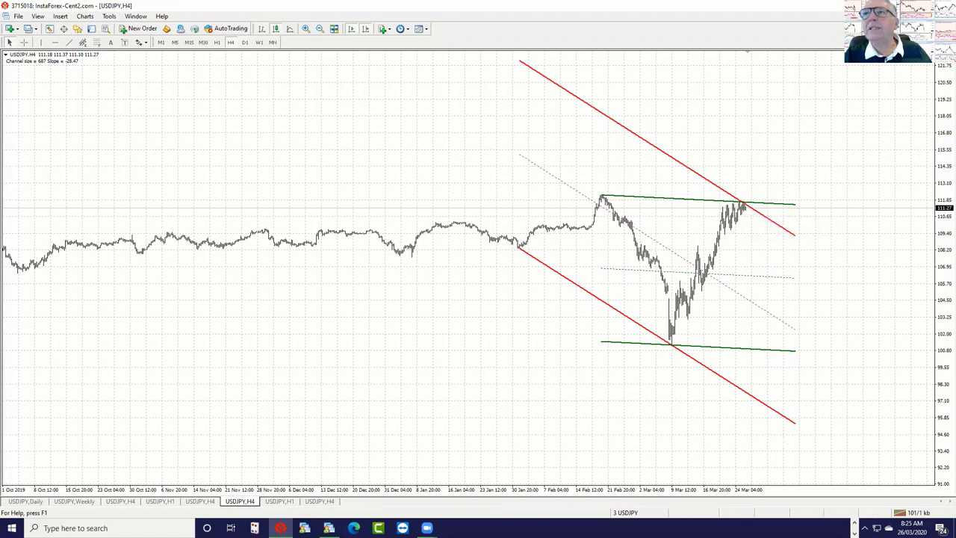
{"action": "left_click", "coordinate": [934, 15]}
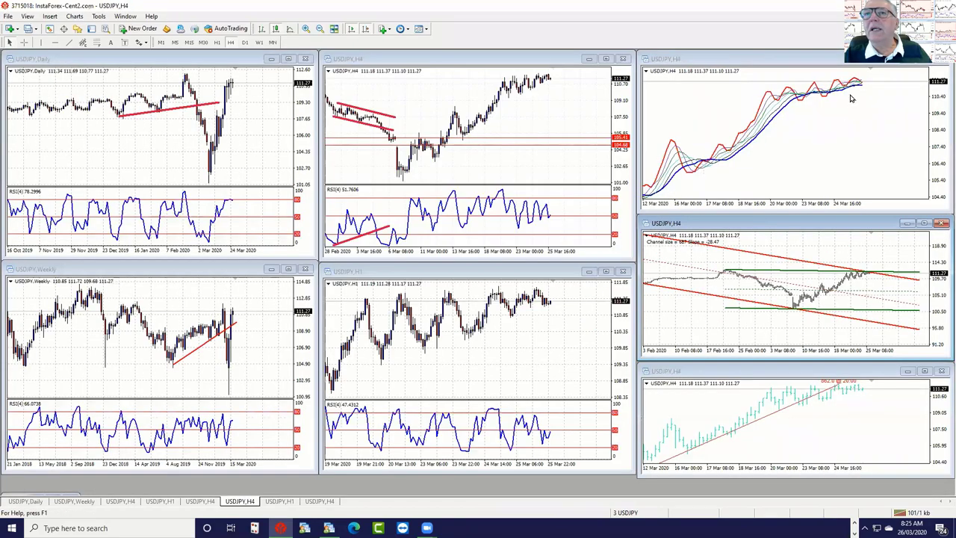
Draw a rising trendline under the March 2020 price lows on the USDJPY H4 chart with the RSI
{"action": "left_click", "coordinate": [547, 112]}
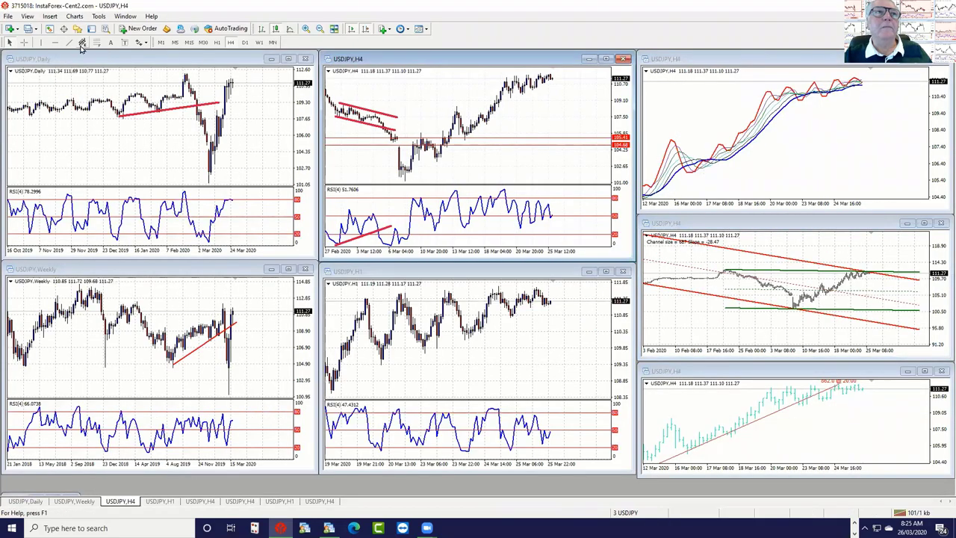
{"action": "left_click_drag", "start_coordinate": [464, 139], "coordinate": [580, 67]}
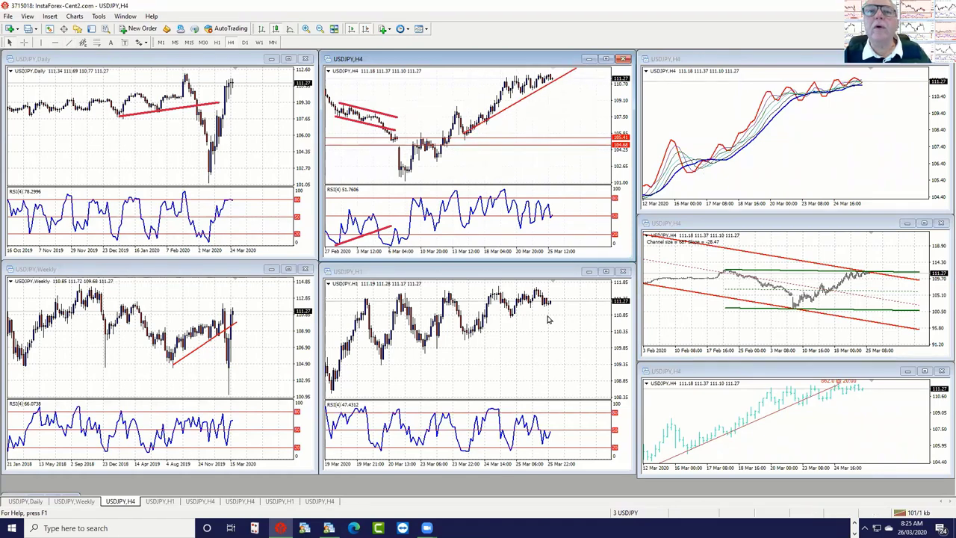
Draw a rising trendline under the lows and a nearly flat one over the highs of the USDJPY H1 price to outline a triangle
{"action": "left_click", "coordinate": [548, 320]}
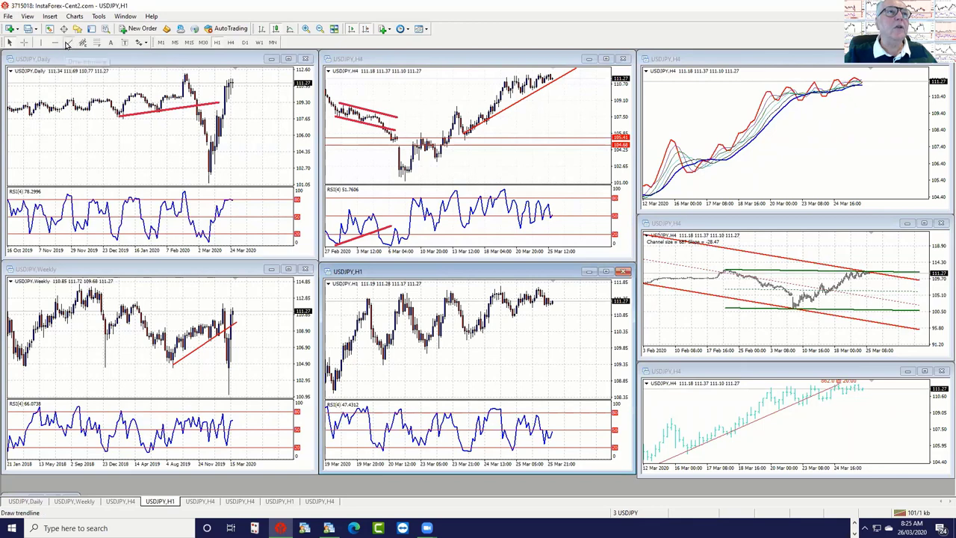
{"action": "left_click", "coordinate": [67, 42]}
{"action": "left_click_drag", "start_coordinate": [381, 368], "coordinate": [587, 295]}
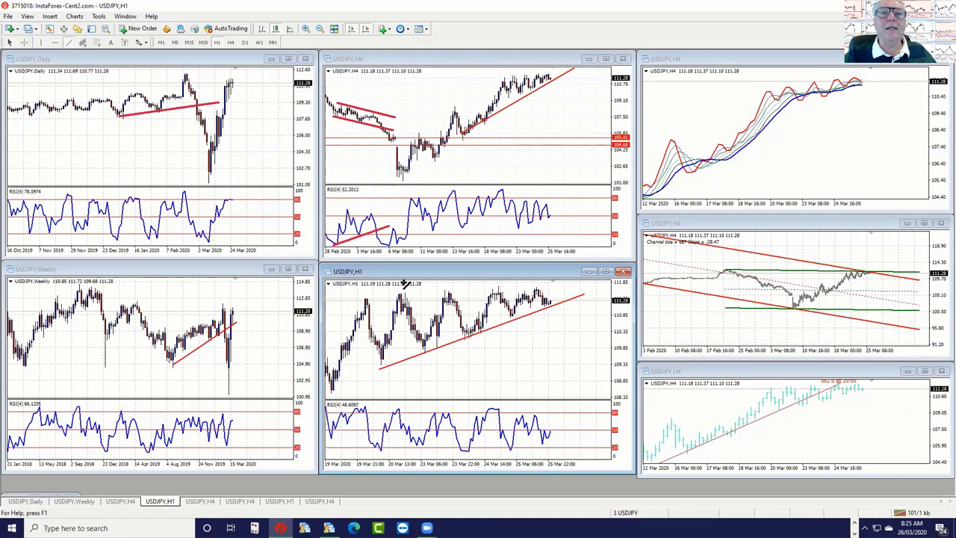
{"action": "left_click_drag", "start_coordinate": [364, 292], "coordinate": [591, 288]}
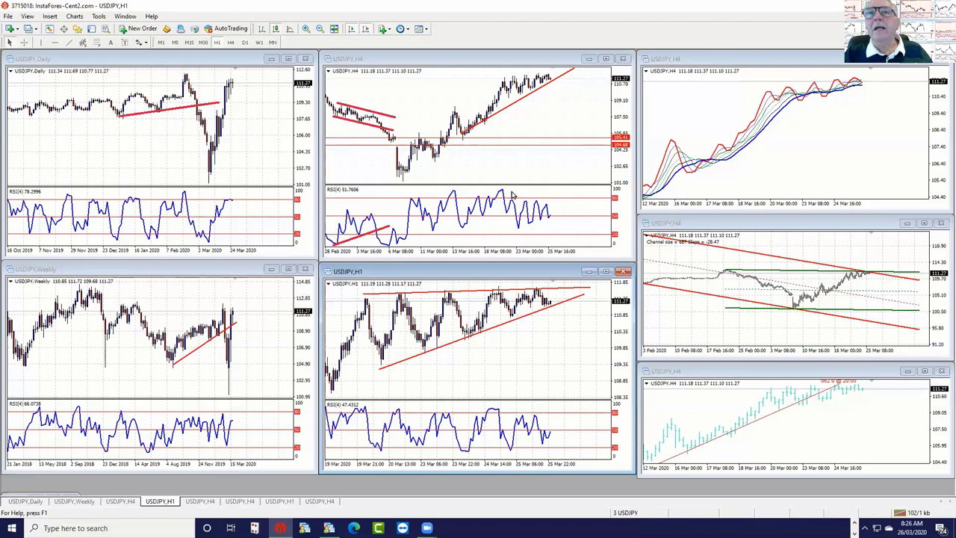
Draw a falling trendline over the RSI peaks from about 20 March on the USDJPY H4 chart
{"action": "left_click", "coordinate": [546, 124]}
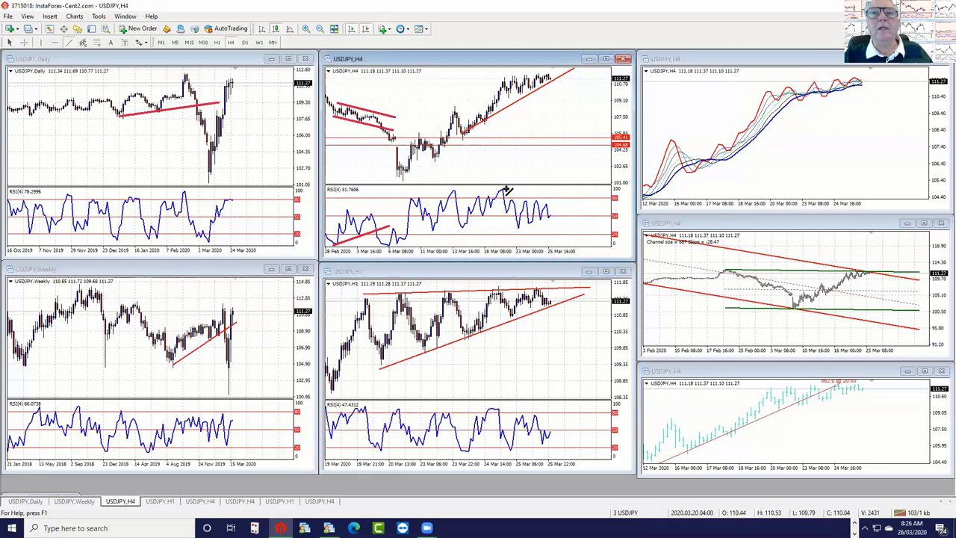
{"action": "mouse_move", "coordinate": [505, 191]}
{"action": "left_mouse_down"}
{"action": "mouse_move", "coordinate": [567, 212]}
{"action": "mouse_move", "coordinate": [560, 207]}
{"action": "left_mouse_up"}
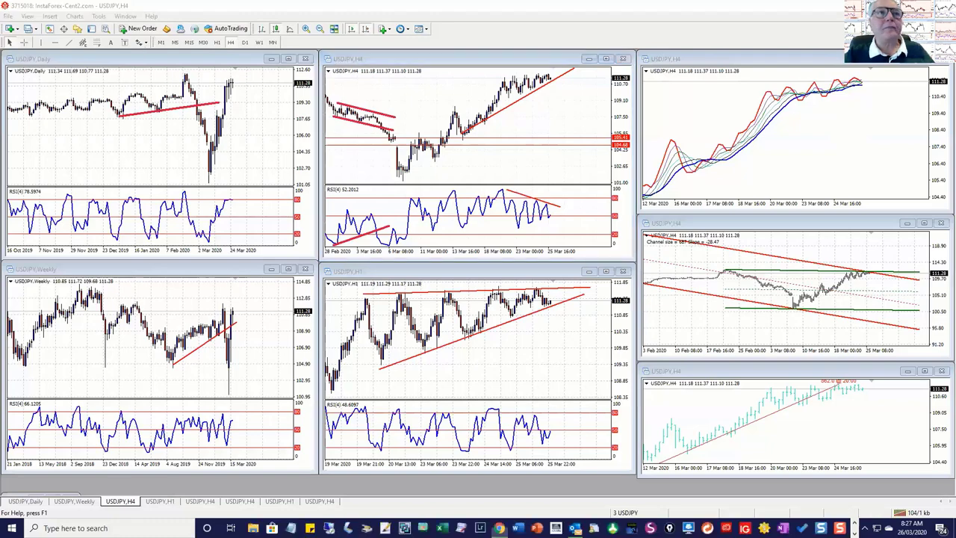
Switch to the Chrome window with the Forex Tester 4 page, maximize it and look through the page's feature overview down to the footer
{"action": "key", "text": "alt+Tab"}
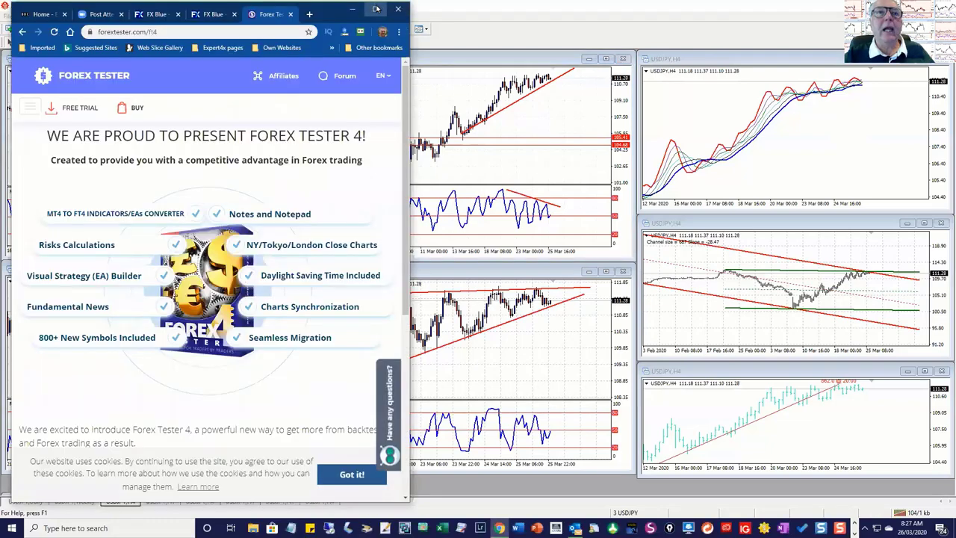
{"action": "key", "text": "super+Up"}
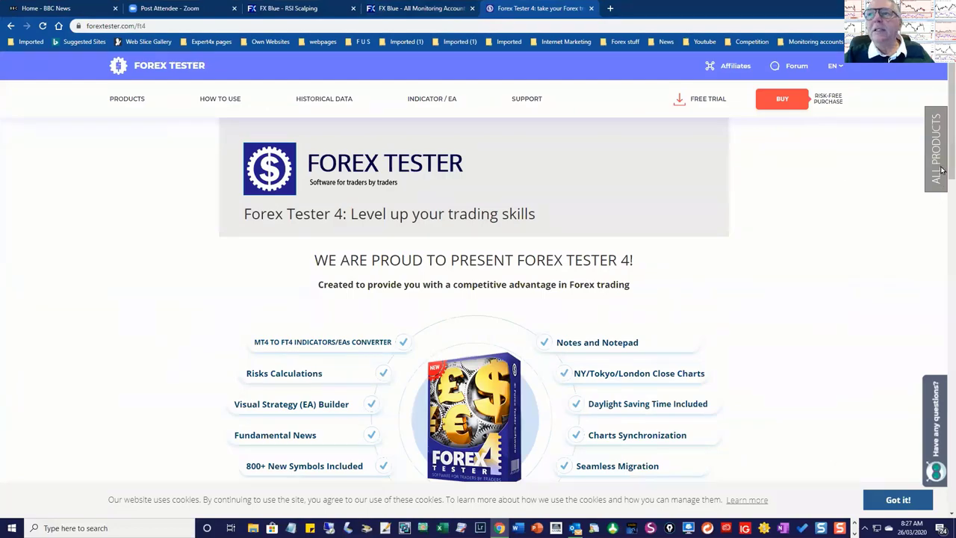
{"action": "scroll", "coordinate": [943, 170], "scroll_direction": "down", "scroll_amount": 5}
{"action": "scroll", "coordinate": [474, 288], "scroll_direction": "down", "scroll_amount": 15}
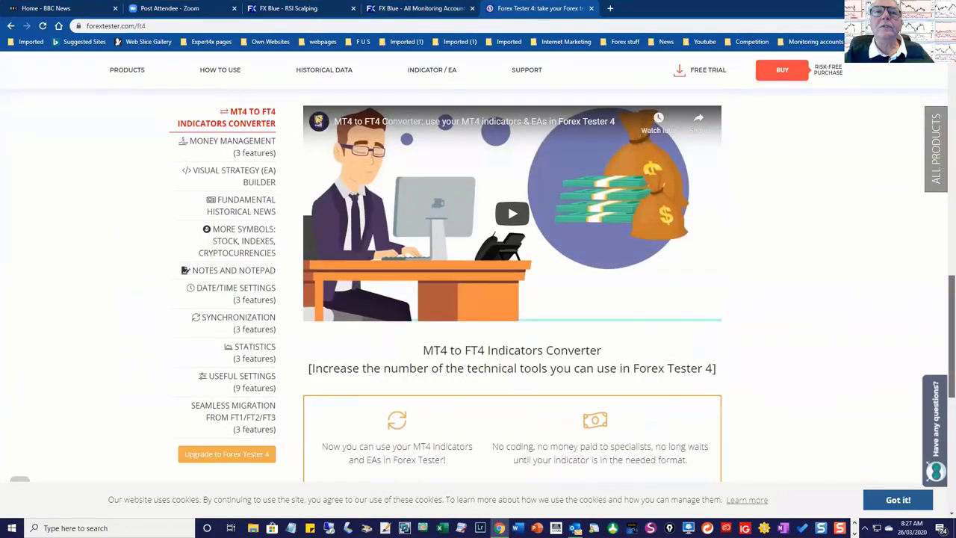
{"action": "scroll", "coordinate": [588, 298], "scroll_direction": "down", "scroll_amount": 1}
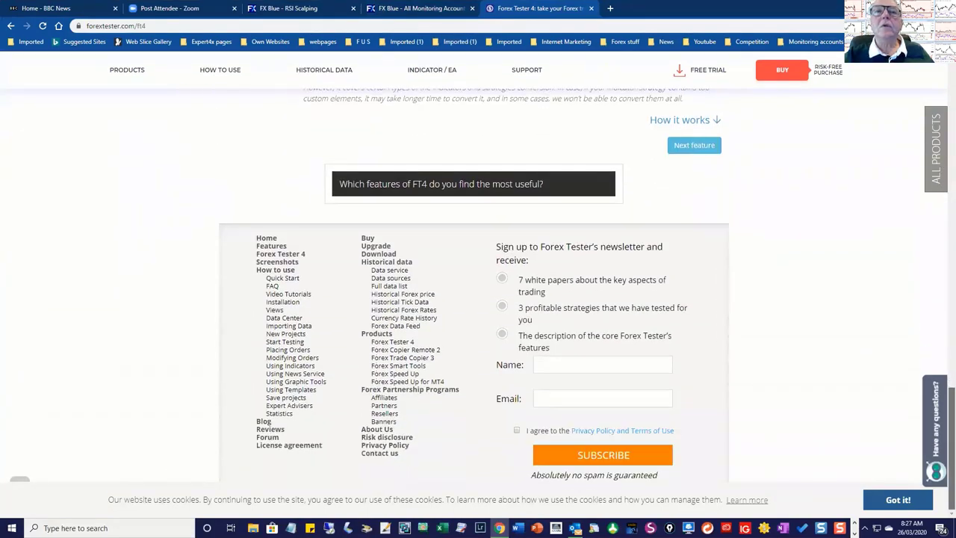
{"action": "scroll", "coordinate": [473, 288], "scroll_direction": "up", "scroll_amount": 20}
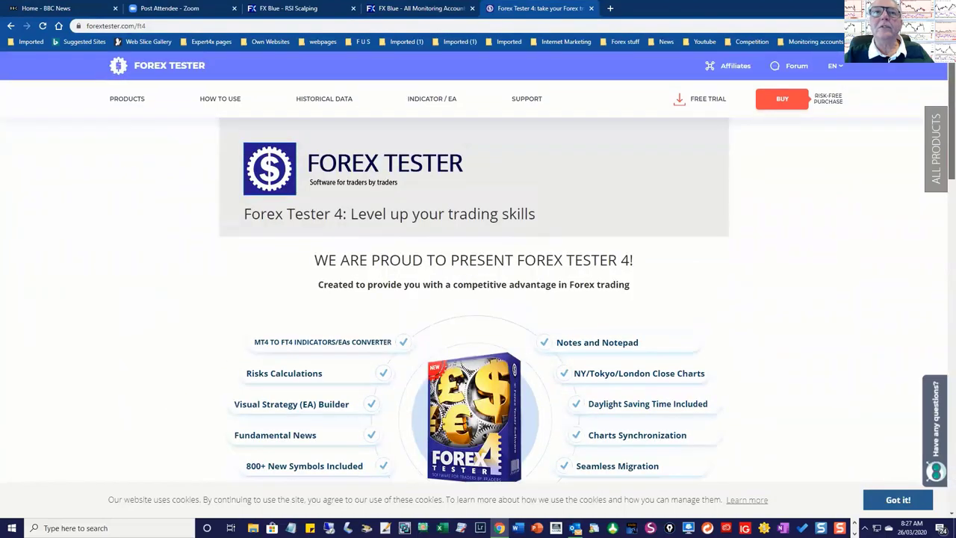